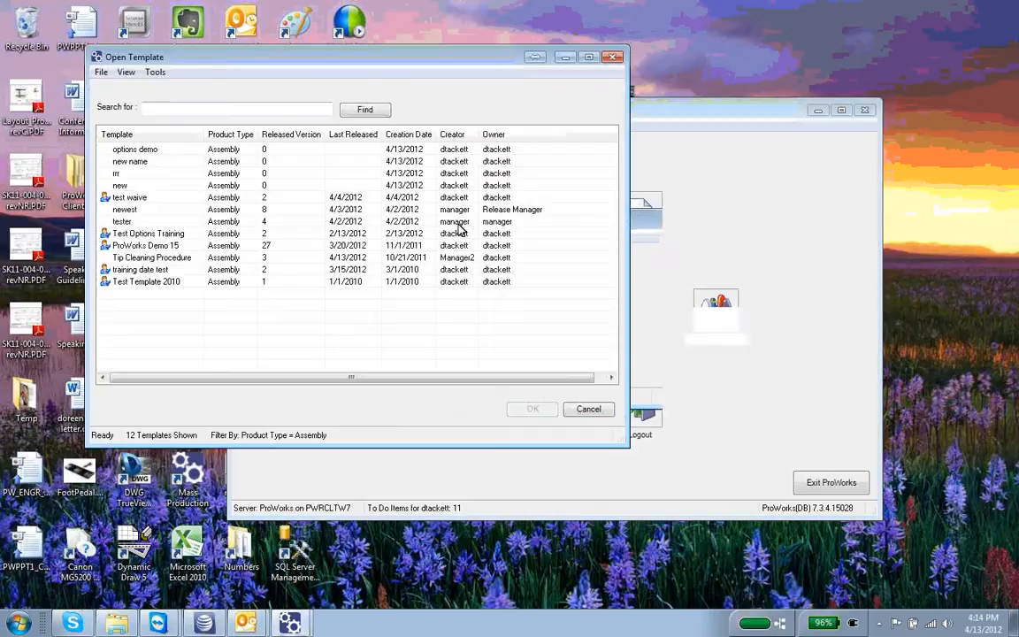
pyautogui.click(150, 257)
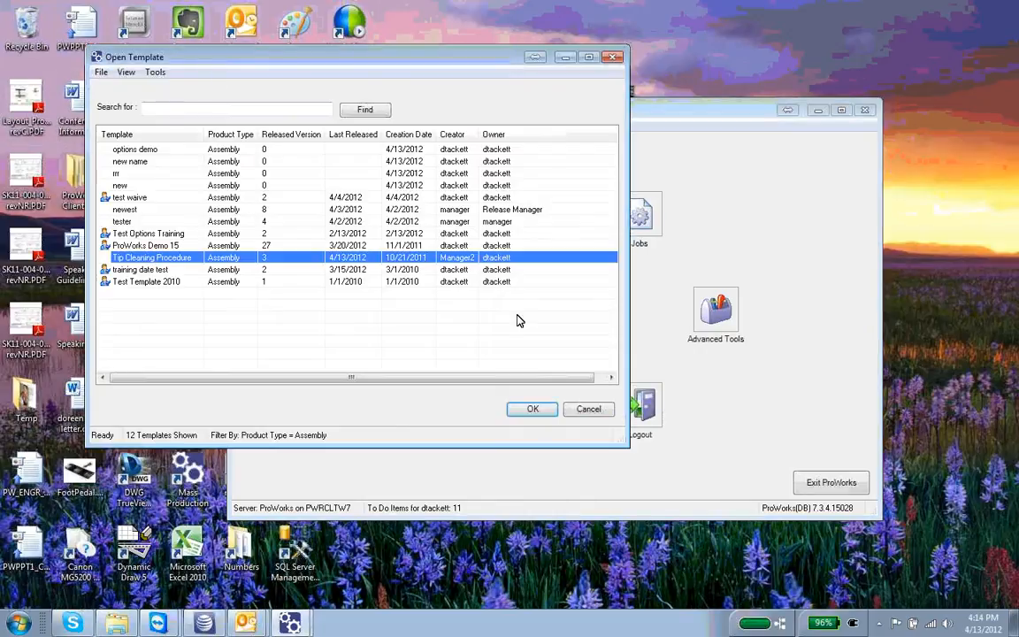
pyautogui.click(530, 410)
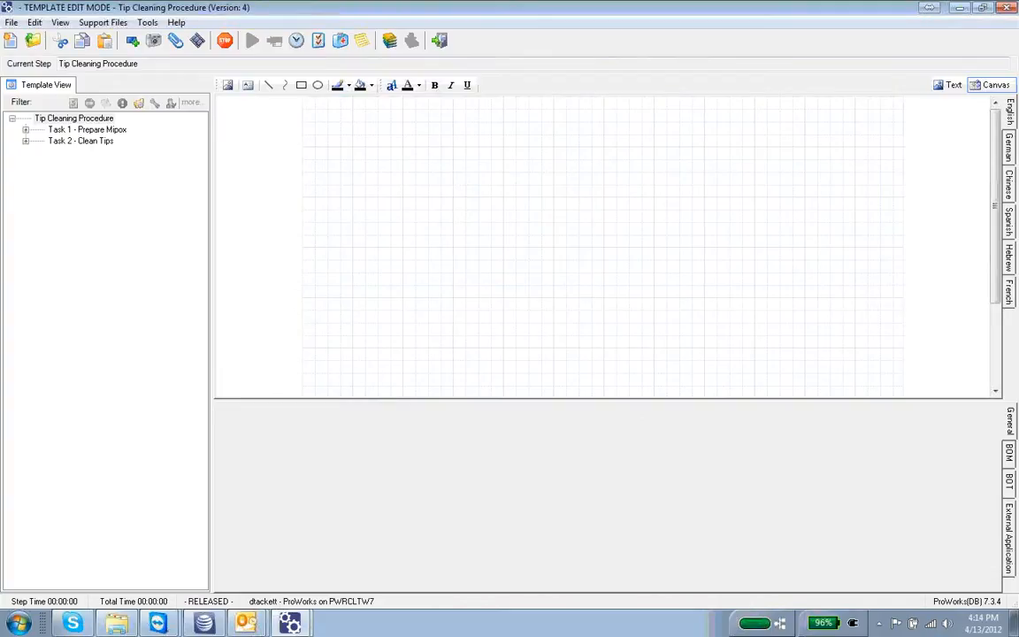
pyautogui.click(1006, 9)
pyautogui.click(468, 214)
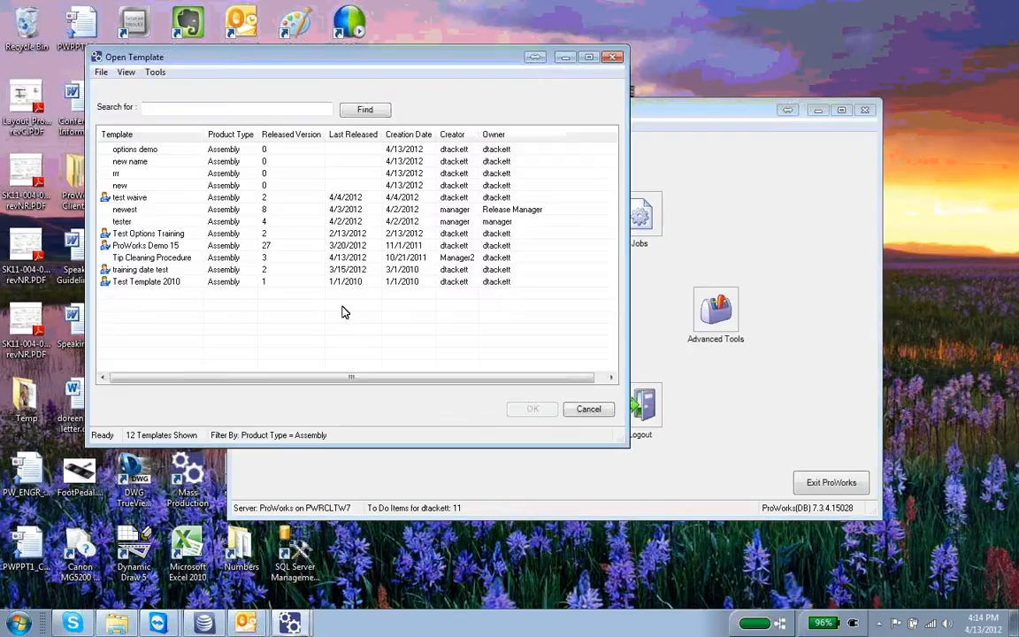
# Open the Tip Cleaning Procedure template, expand its tasks and view the Cut, Remove and Mount steps of Task 1.
pyautogui.click(122, 257)
pyautogui.click(515, 410)
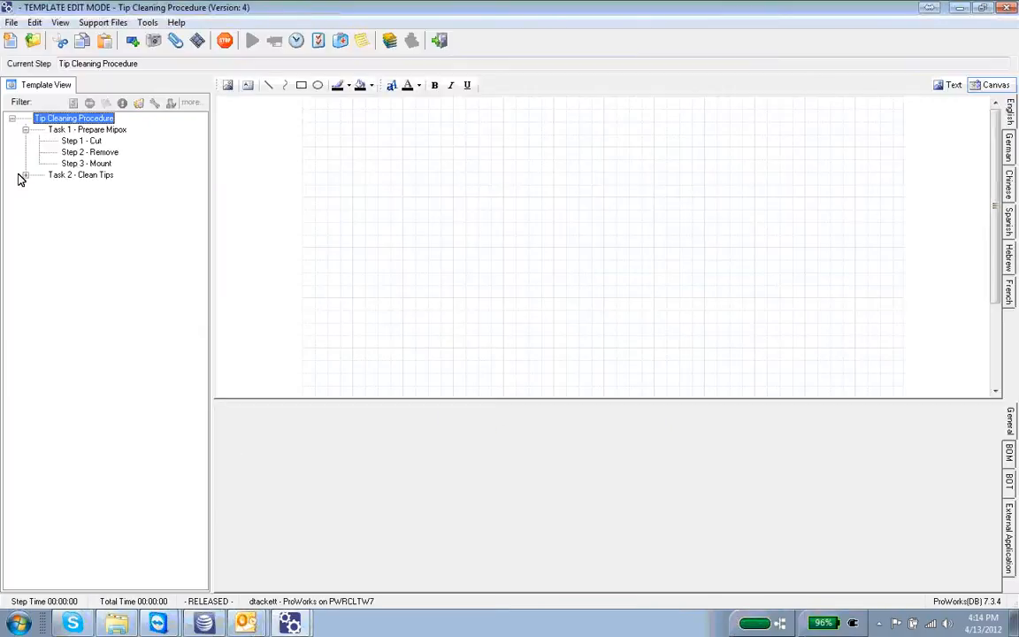
pyautogui.click(24, 175)
pyautogui.click(79, 143)
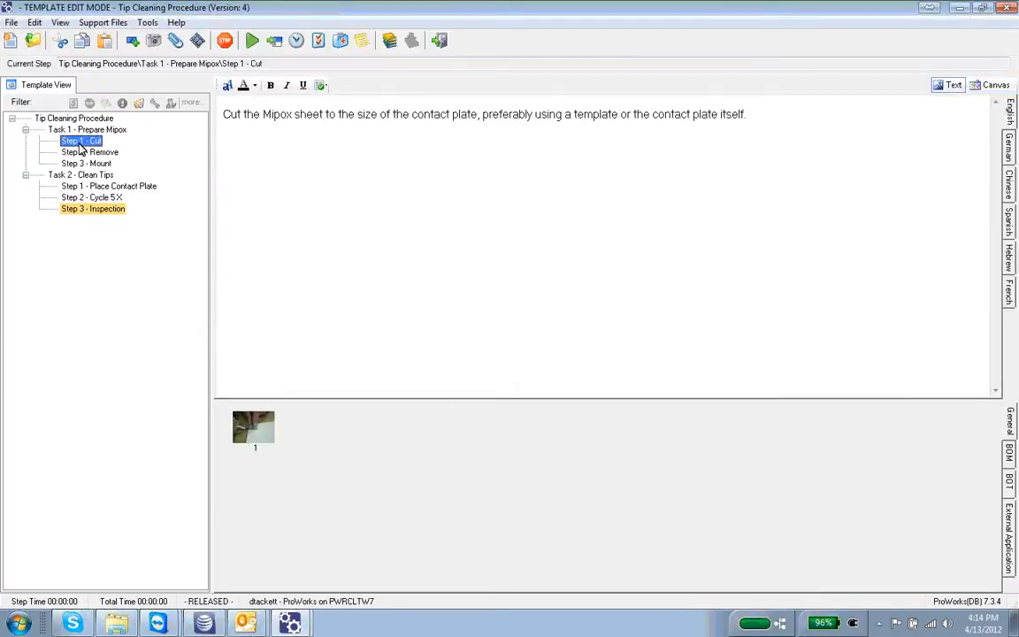
pyautogui.click(93, 152)
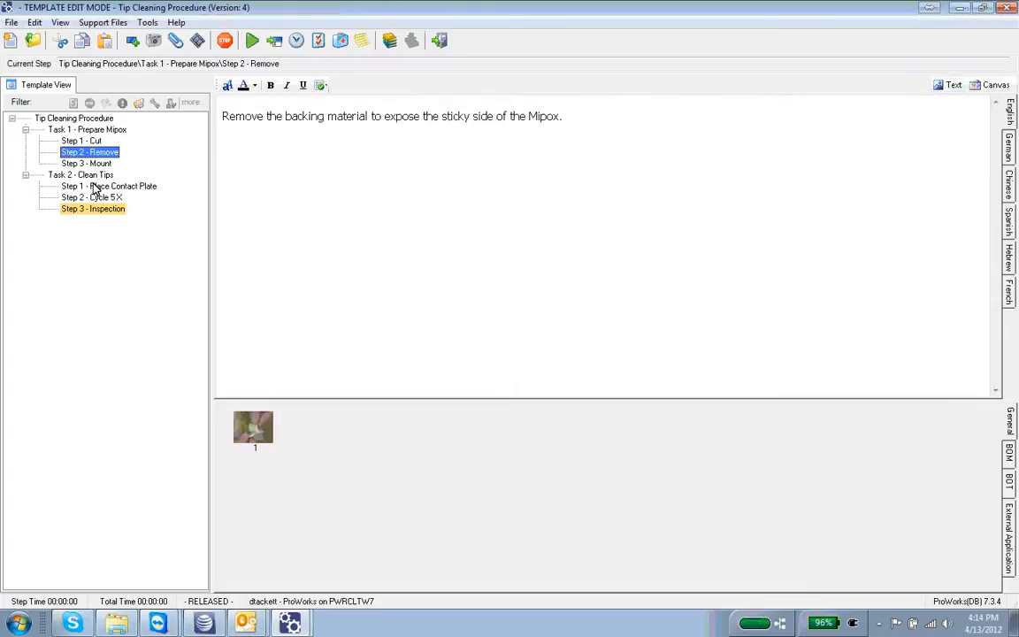
pyautogui.click(99, 163)
# Mark Step 3 - Inspection under Task 2 - Clean Tips as a key step.
pyautogui.click(97, 209)
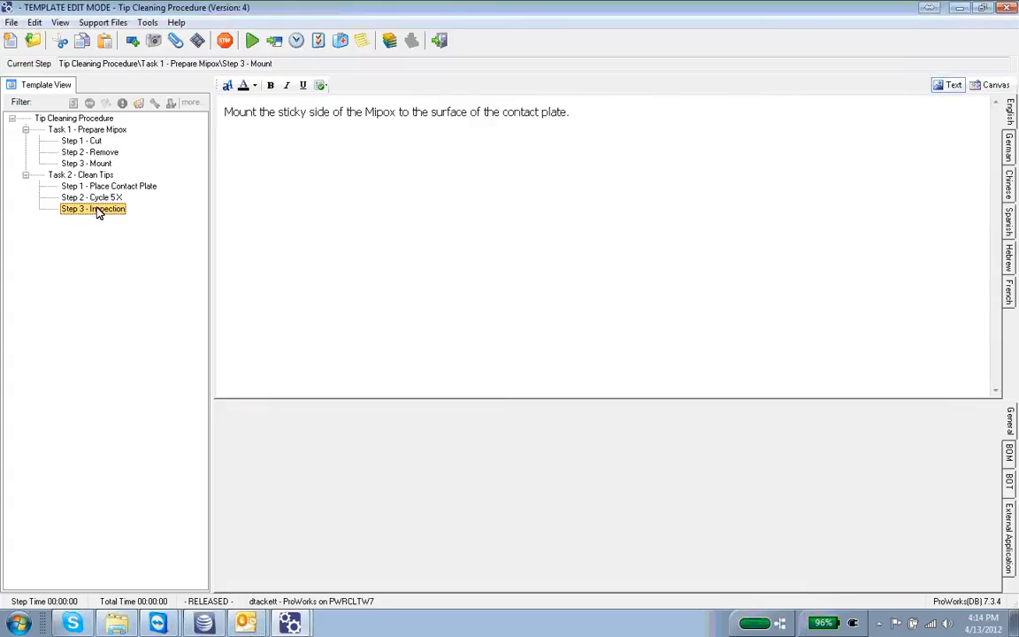
pyautogui.rightClick(98, 213)
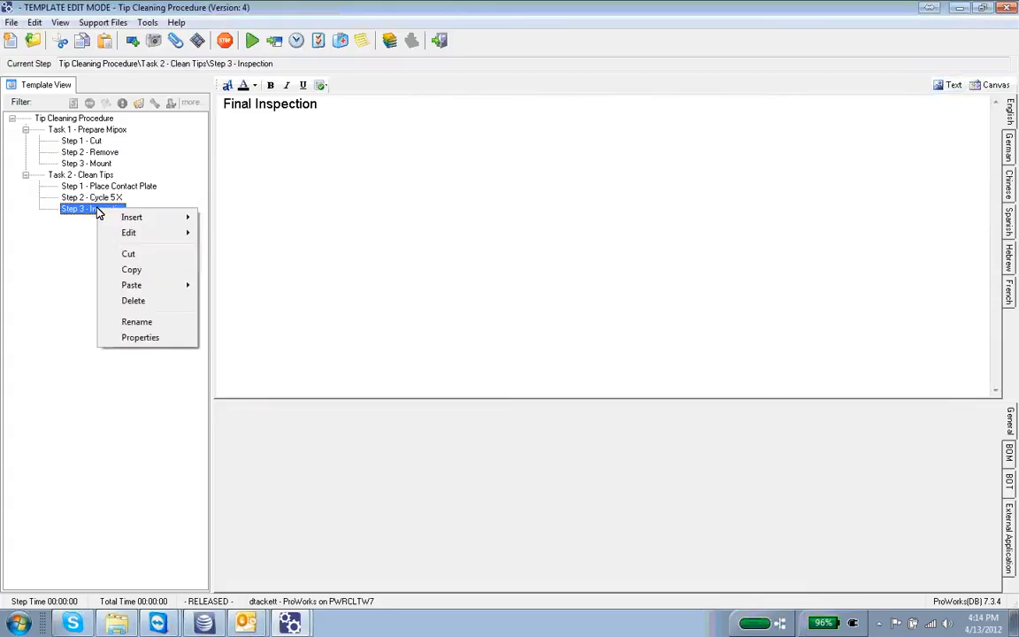
pyautogui.moveTo(130, 231)
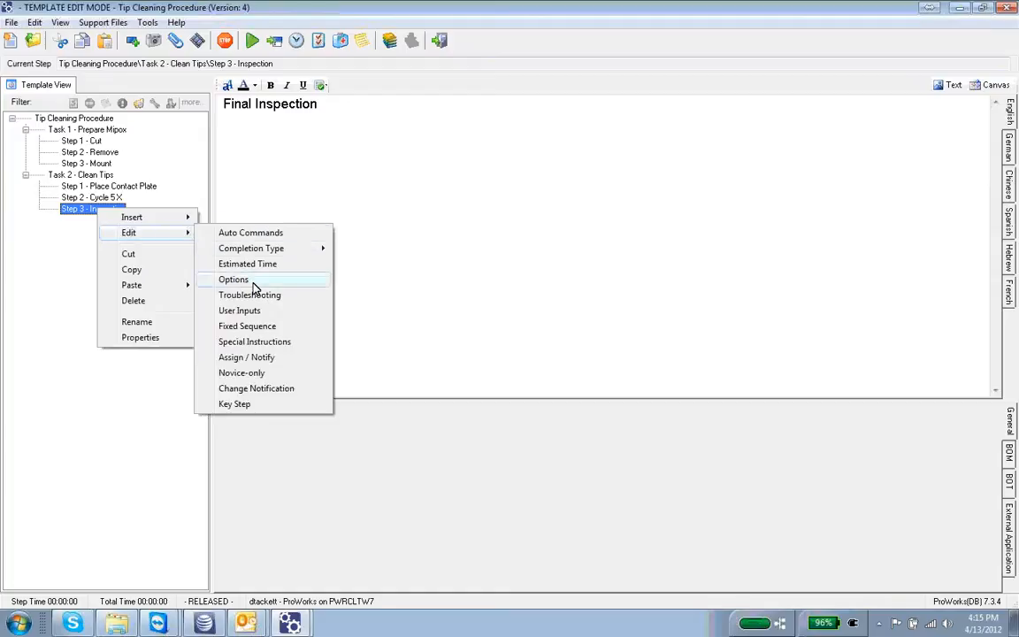
pyautogui.click(242, 405)
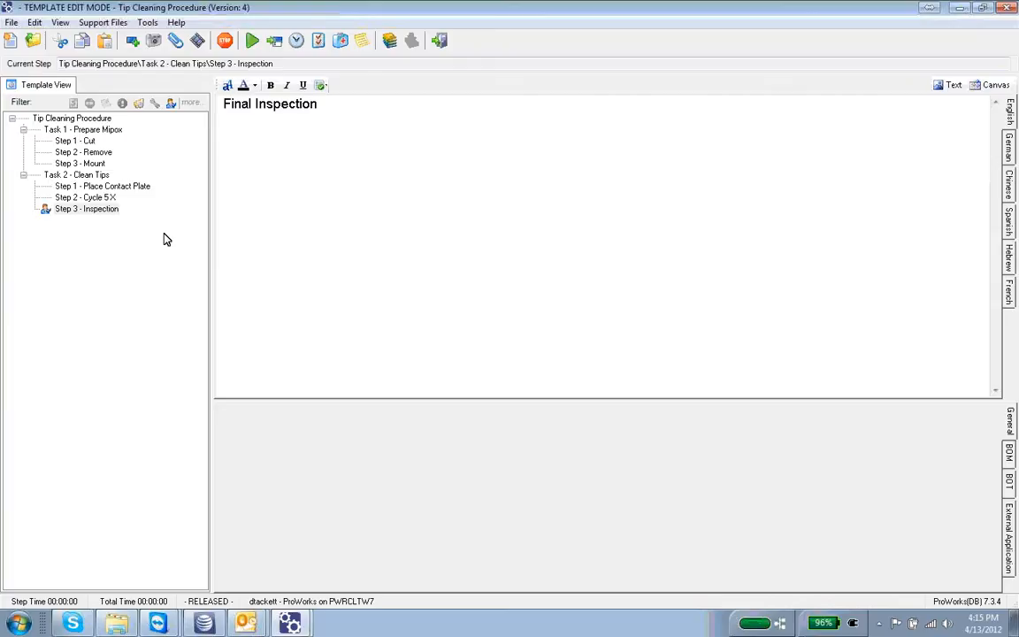
# Add "for trainee" after "Final Inspection" in the instruction text of Step 3 - Inspection.
pyautogui.click(81, 197)
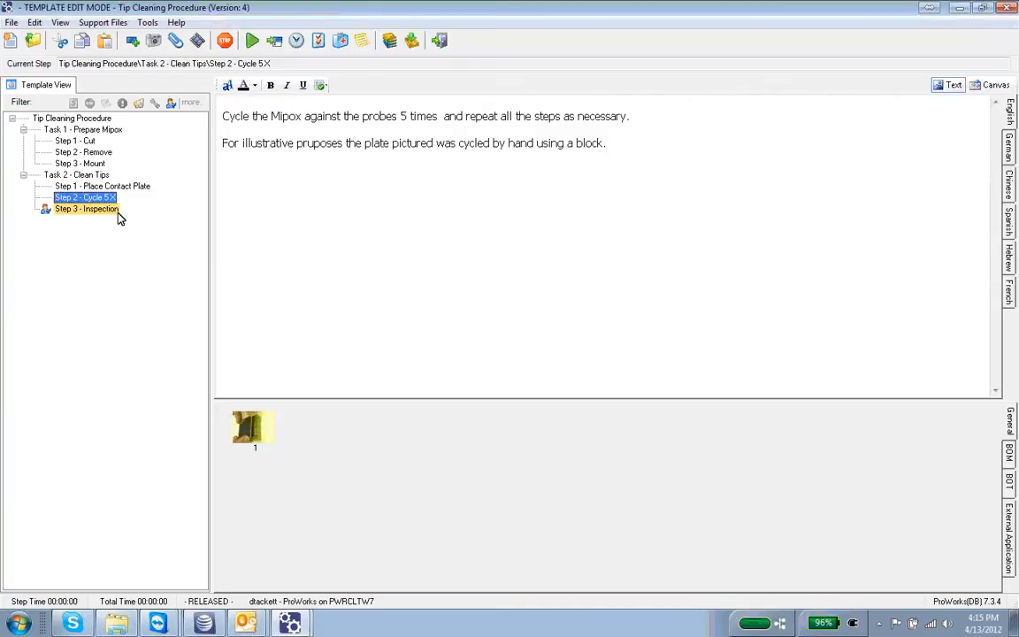
pyautogui.click(110, 210)
pyautogui.click(353, 103)
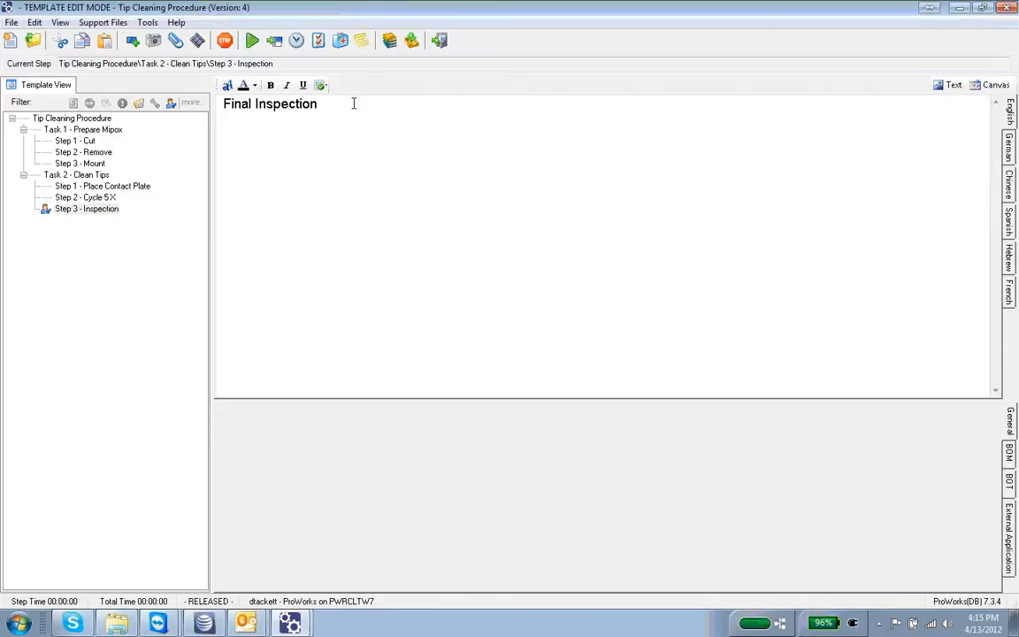
pyautogui.write('for trainee')
# Release the template, approving all changes and leaving the release notes blank.
pyautogui.click(411, 40)
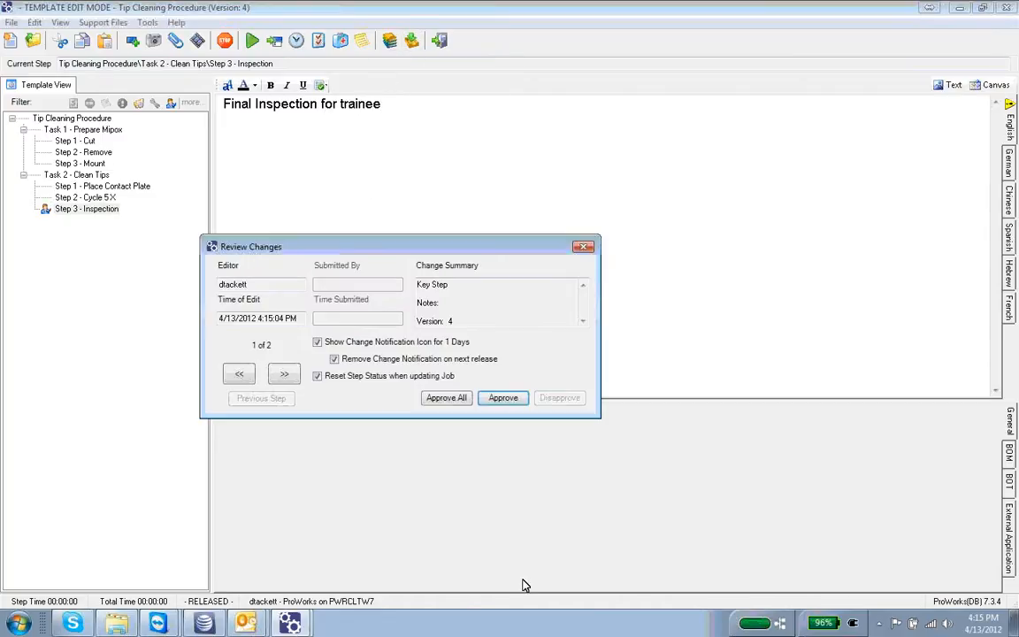
pyautogui.click(458, 398)
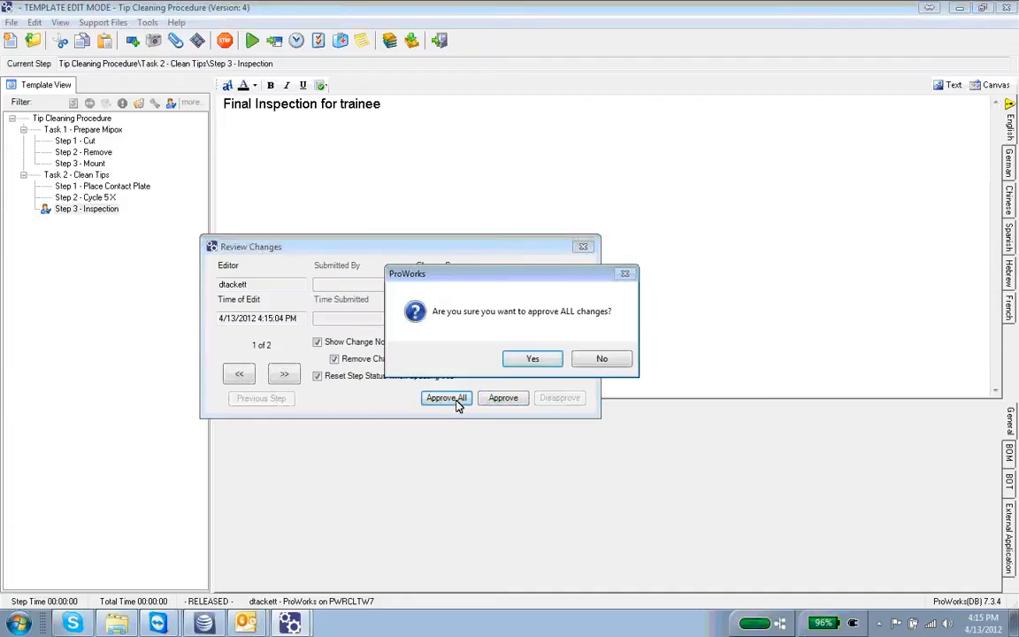
pyautogui.click(525, 363)
pyautogui.click(541, 364)
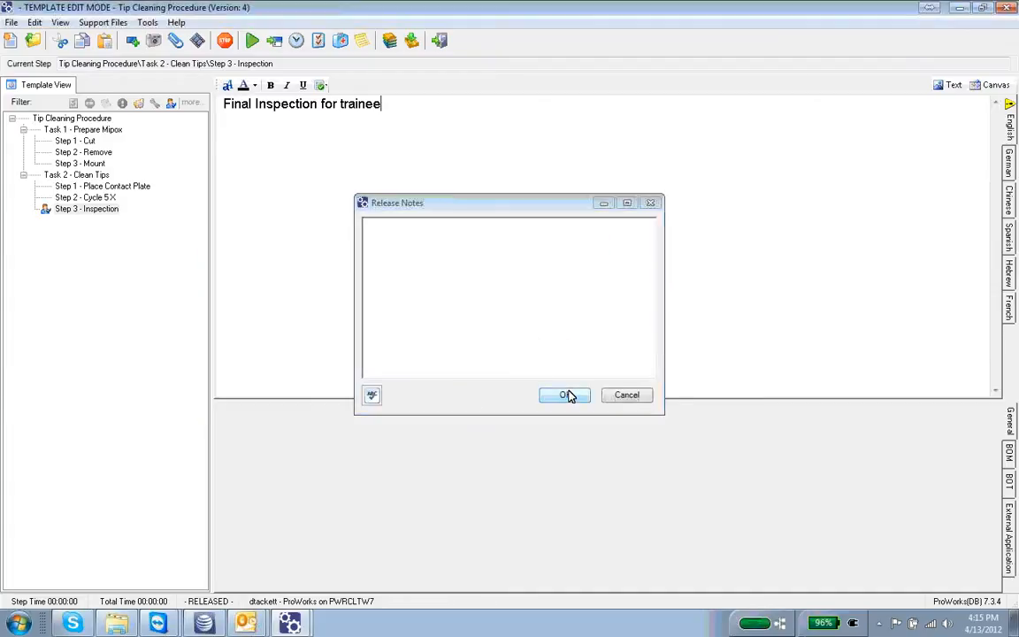
pyautogui.click(566, 394)
pyautogui.click(593, 359)
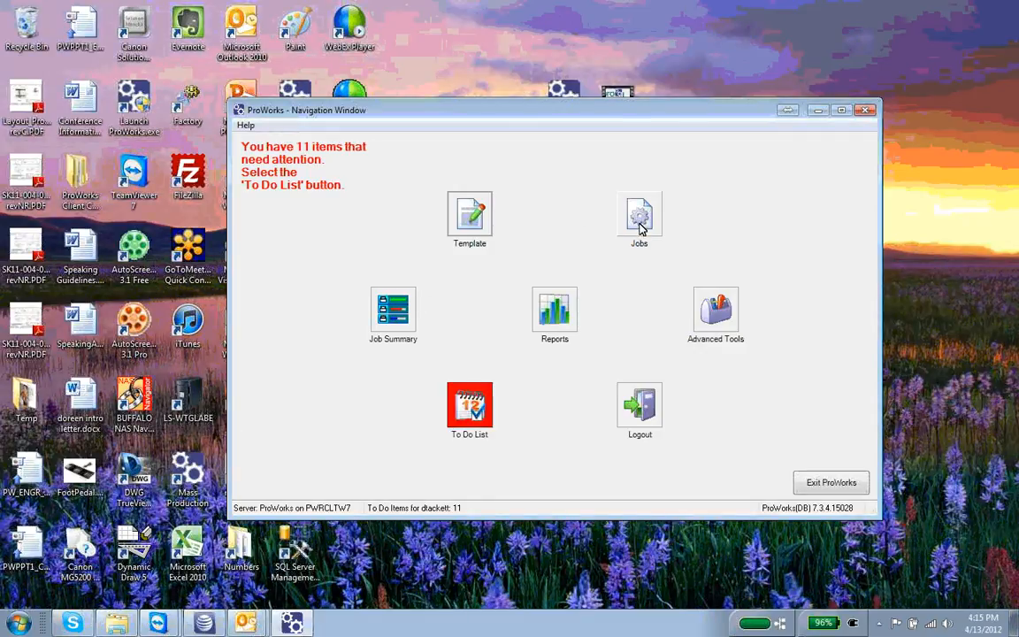
# Start a new training job in the Training Portal using the Tip Cleaning Procedure template.
pyautogui.click(737, 332)
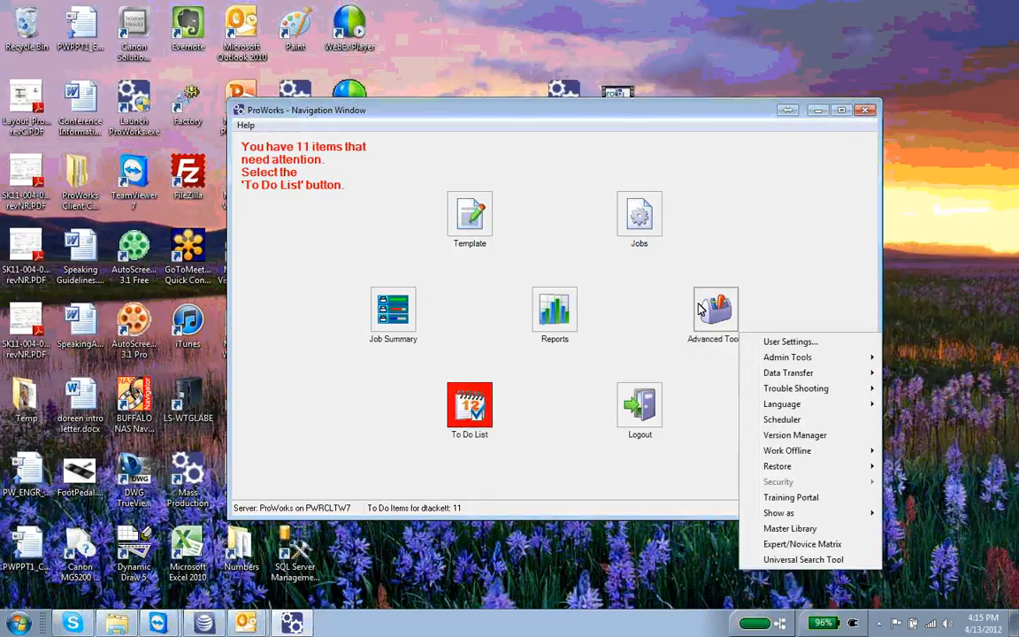
pyautogui.click(790, 497)
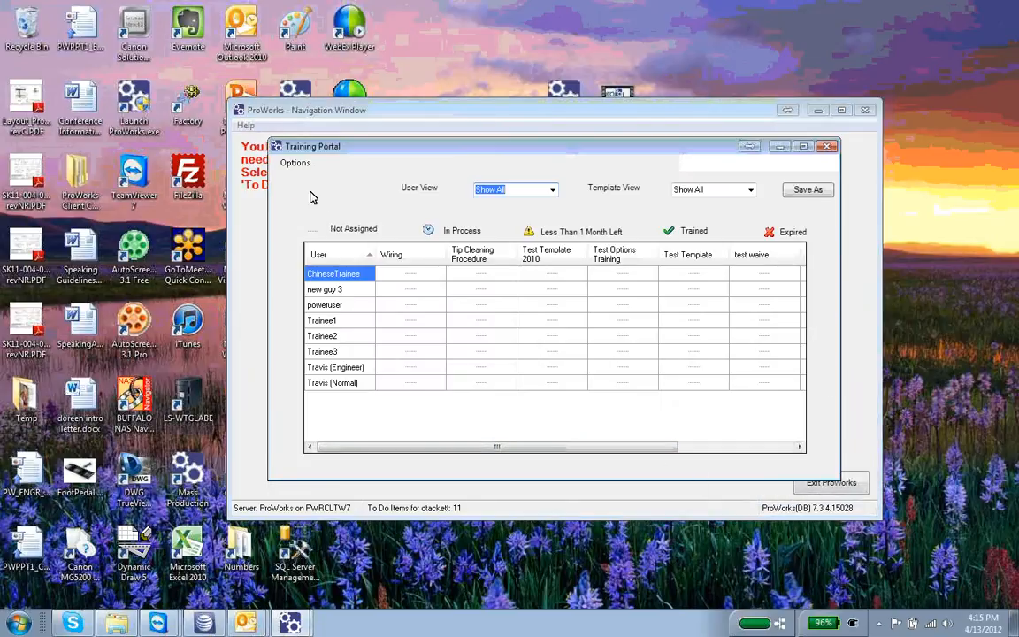
pyautogui.click(296, 164)
pyautogui.click(305, 200)
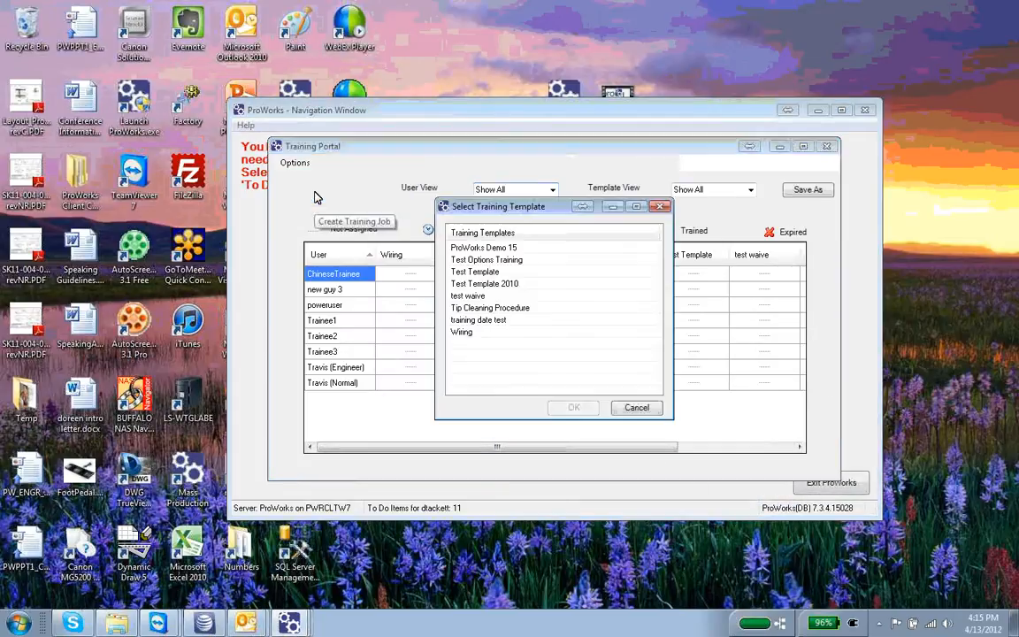
pyautogui.click(466, 309)
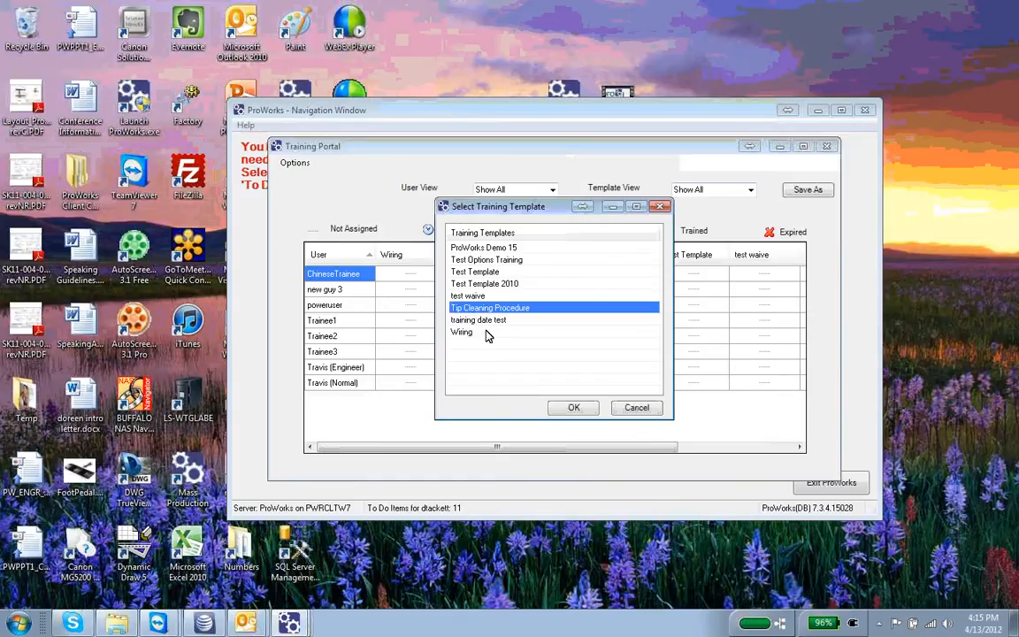
pyautogui.click(571, 408)
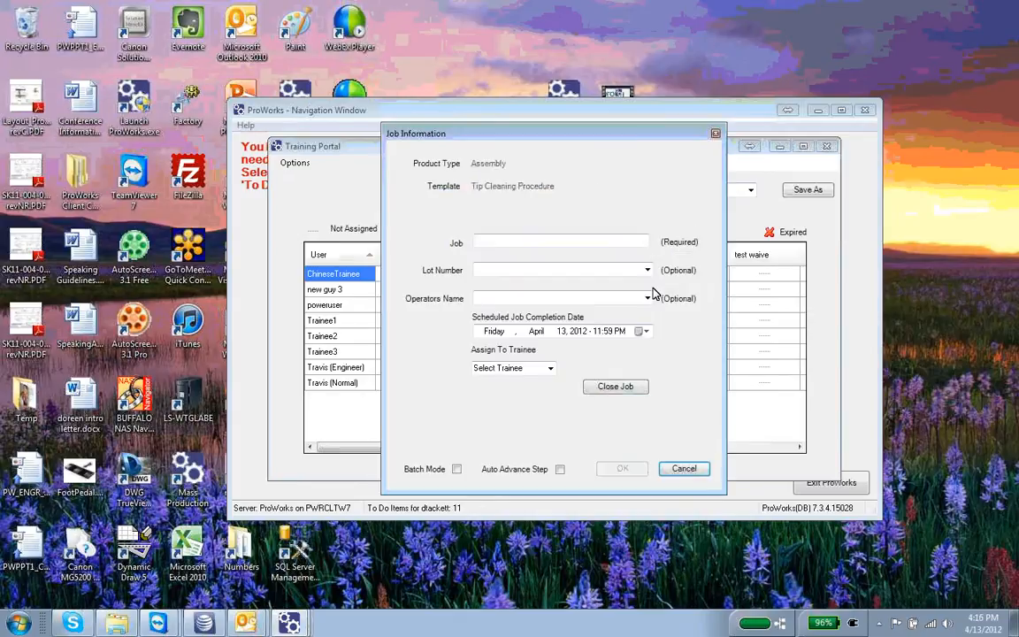
# Name the training job 999999, assign it to Trainee3, and close the portal without sending the notification e-mail.
pyautogui.click(614, 241)
pyautogui.write('S')
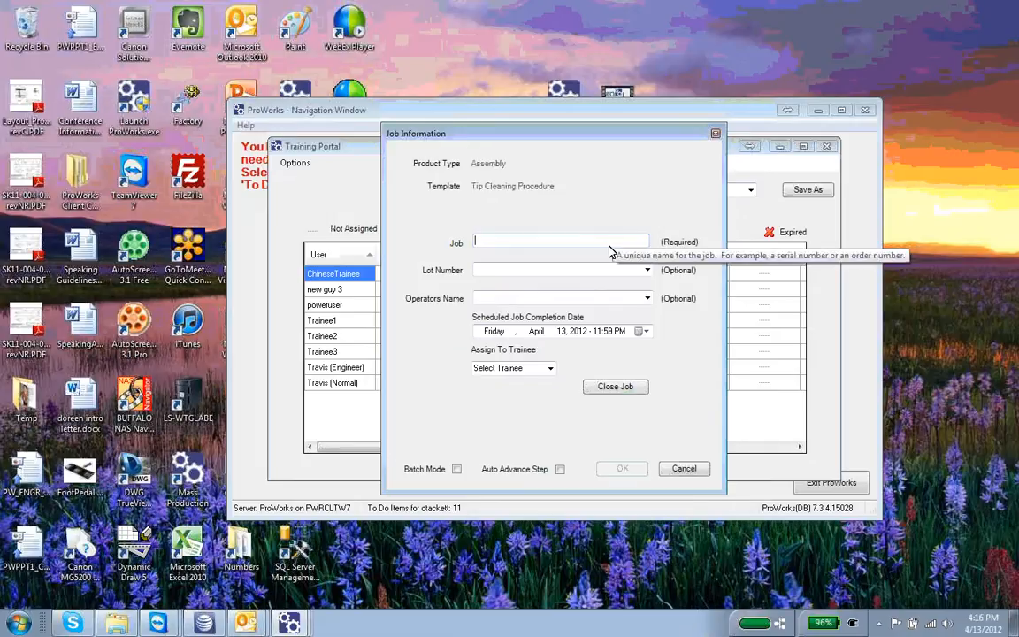
pyautogui.write('999999')
pyautogui.click(550, 368)
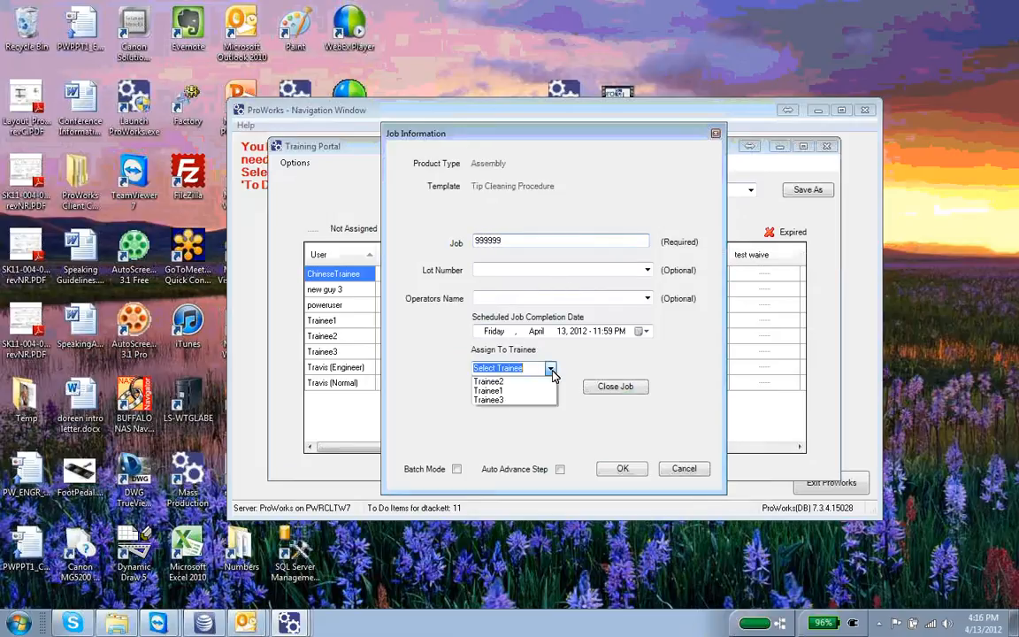
pyautogui.click(538, 399)
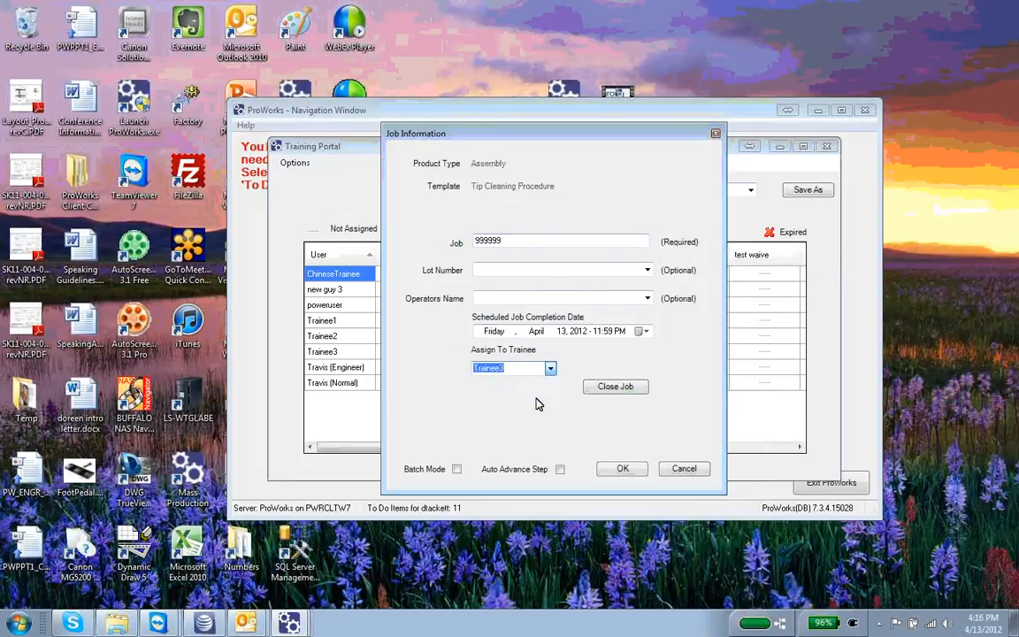
pyautogui.click(609, 470)
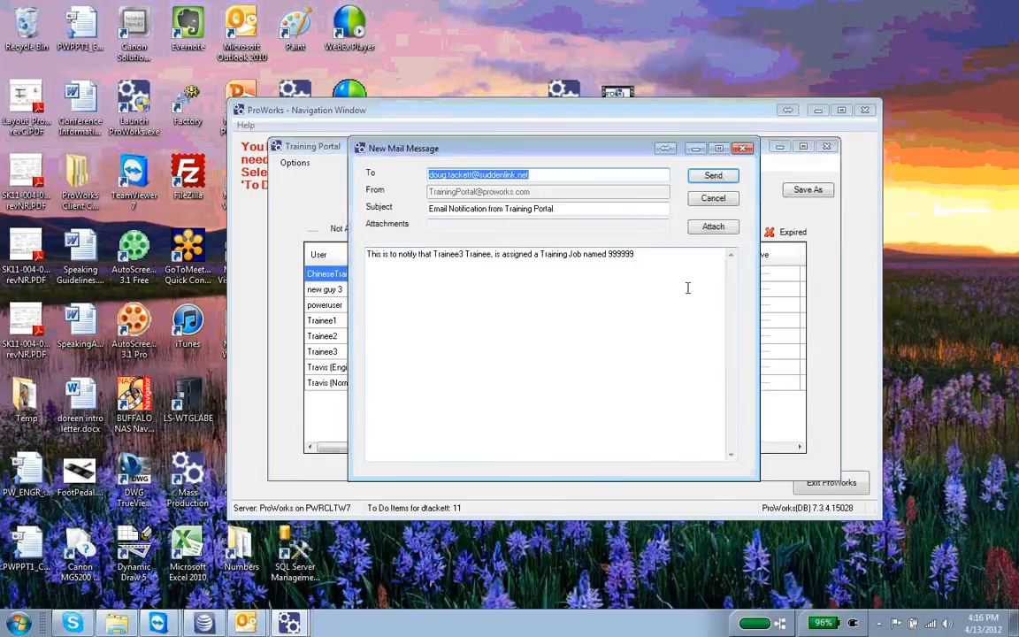
pyautogui.click(723, 199)
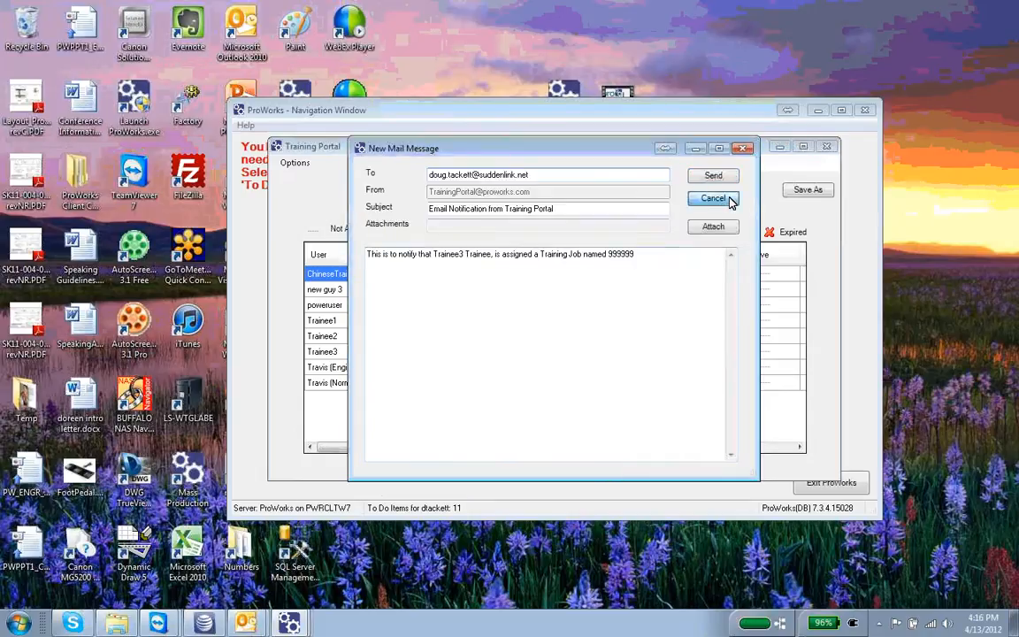
pyautogui.click(637, 407)
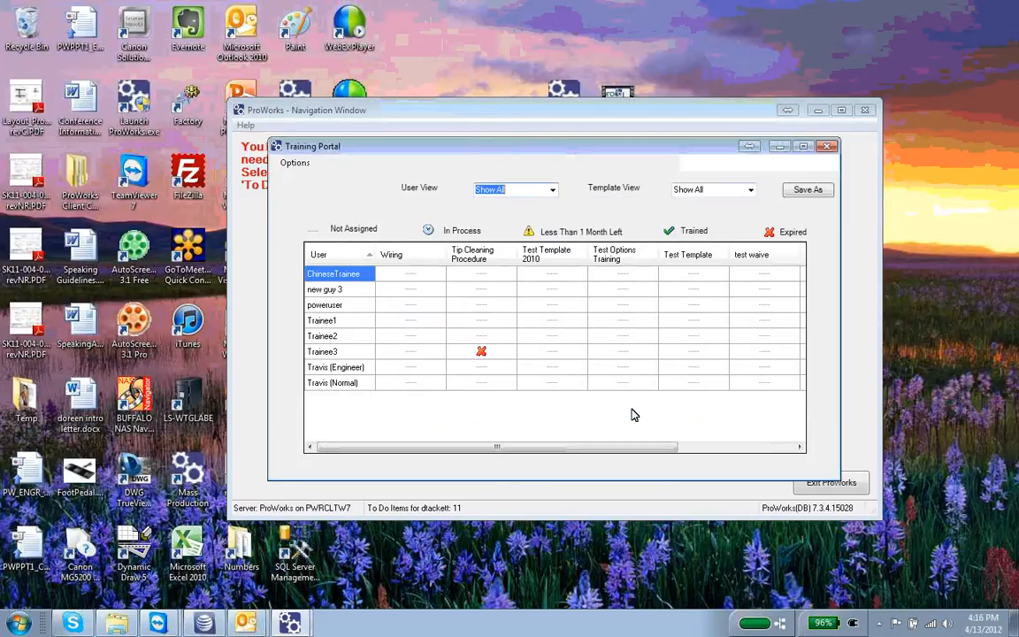
pyautogui.click(827, 146)
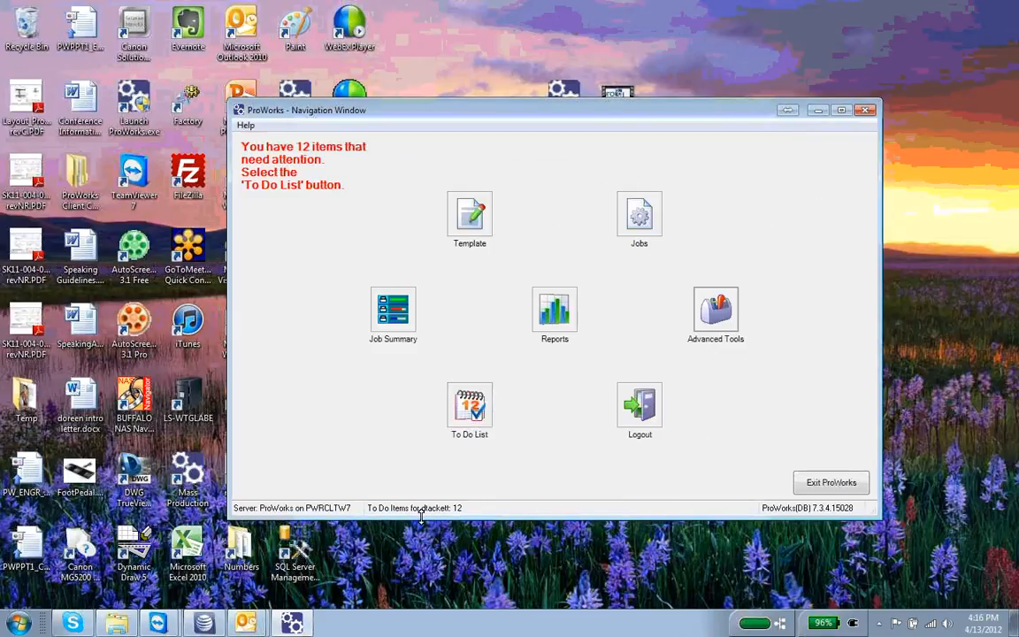
# Log out, log back in as Trainee3 with the account password, and dismiss the training-expired reminder e-mail unsent.
pyautogui.click(636, 405)
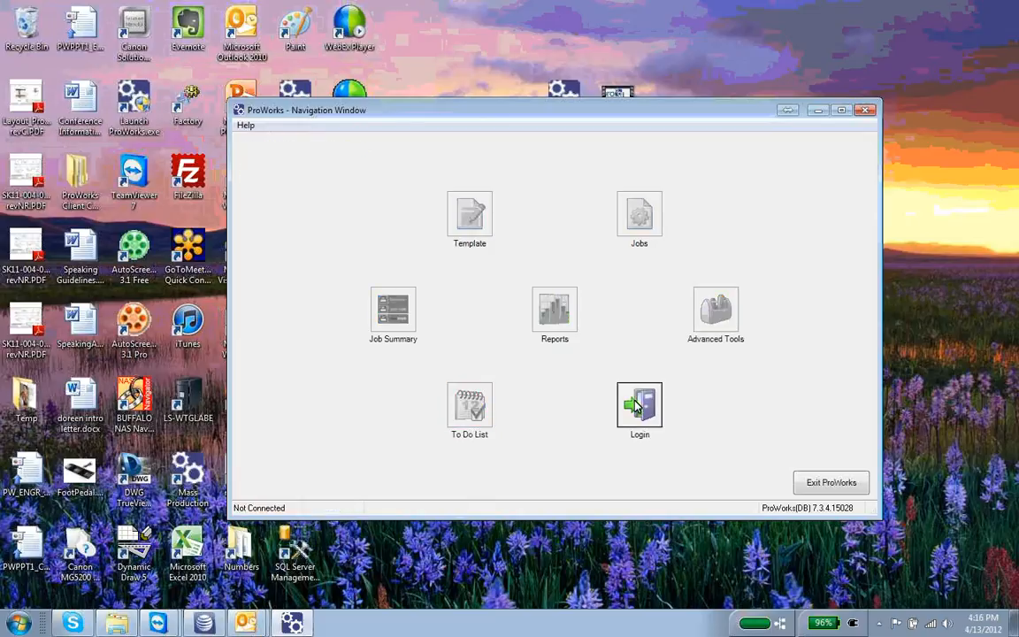
pyautogui.click(637, 405)
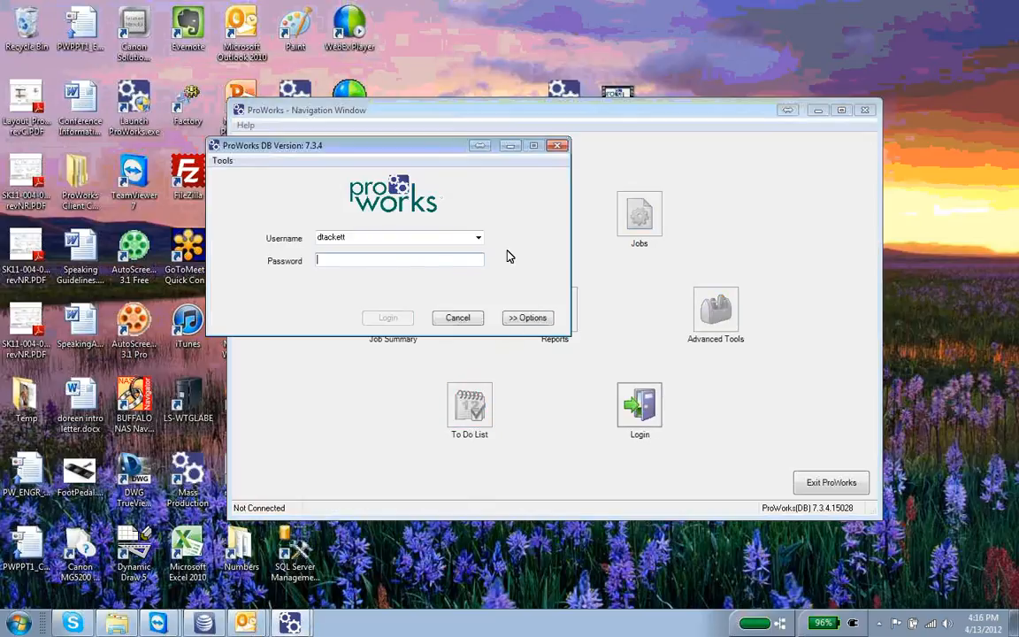
pyautogui.click(477, 237)
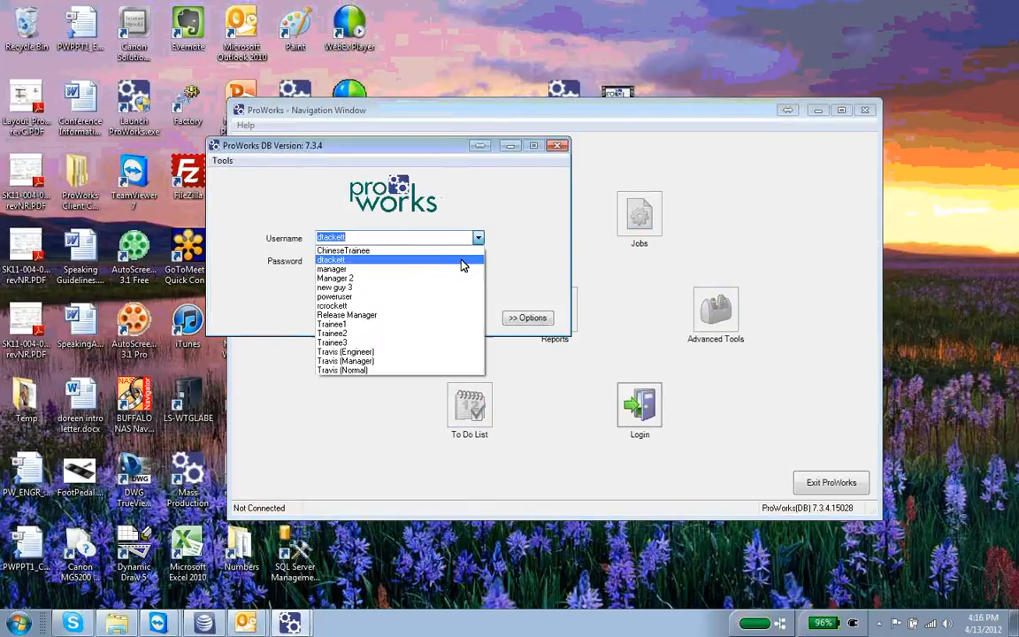
pyautogui.click(403, 342)
pyautogui.click(387, 261)
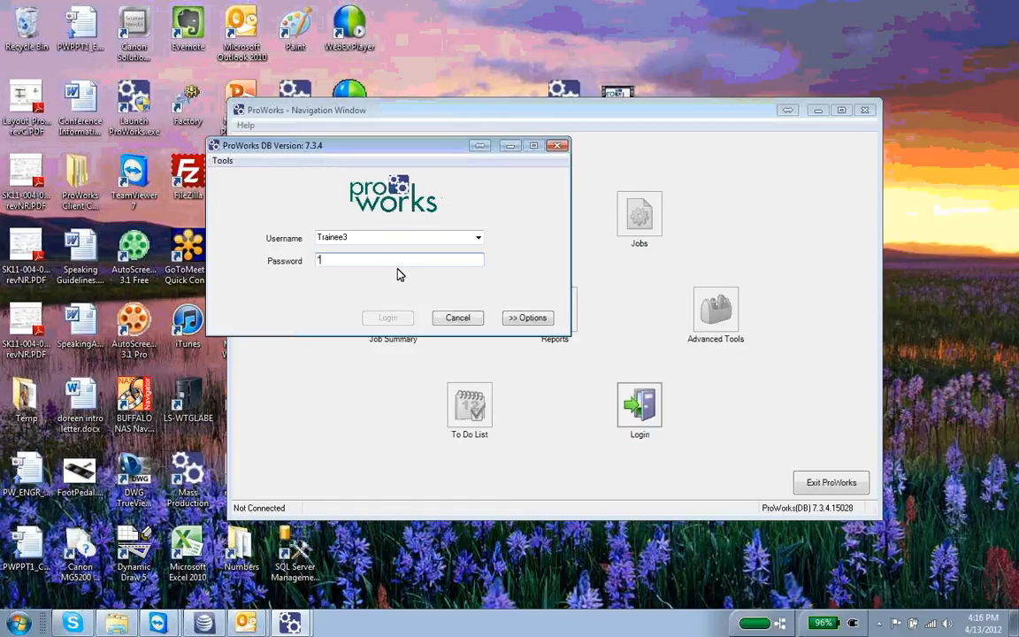
pyautogui.write('****')
pyautogui.click(389, 317)
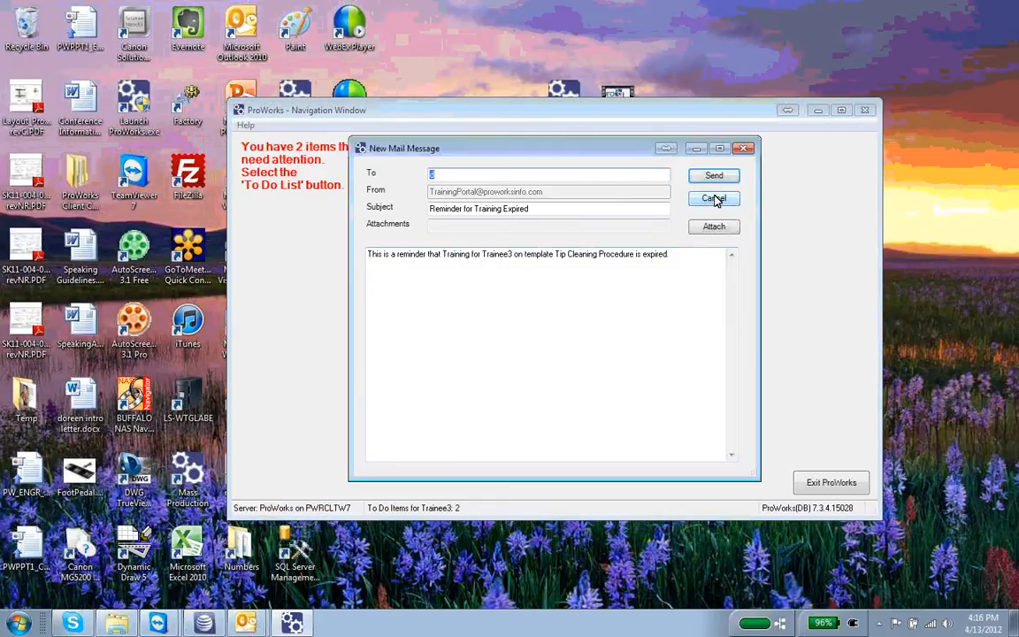
pyautogui.click(715, 199)
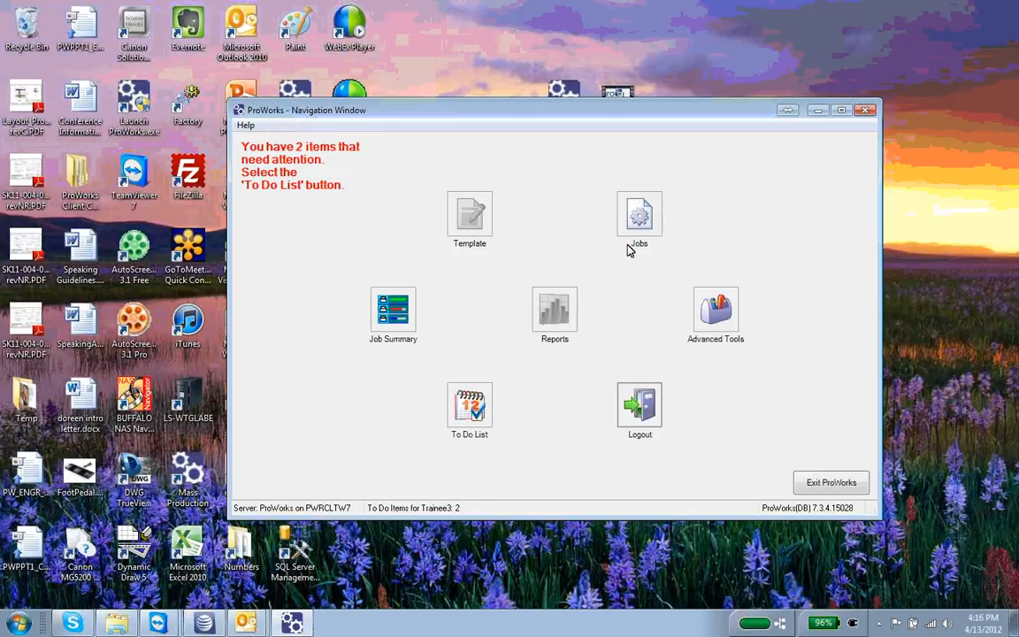
# Open Trainee3's job 999999 on the Tip Cleaning Procedure template for execution, declining view-only mode.
pyautogui.click(639, 217)
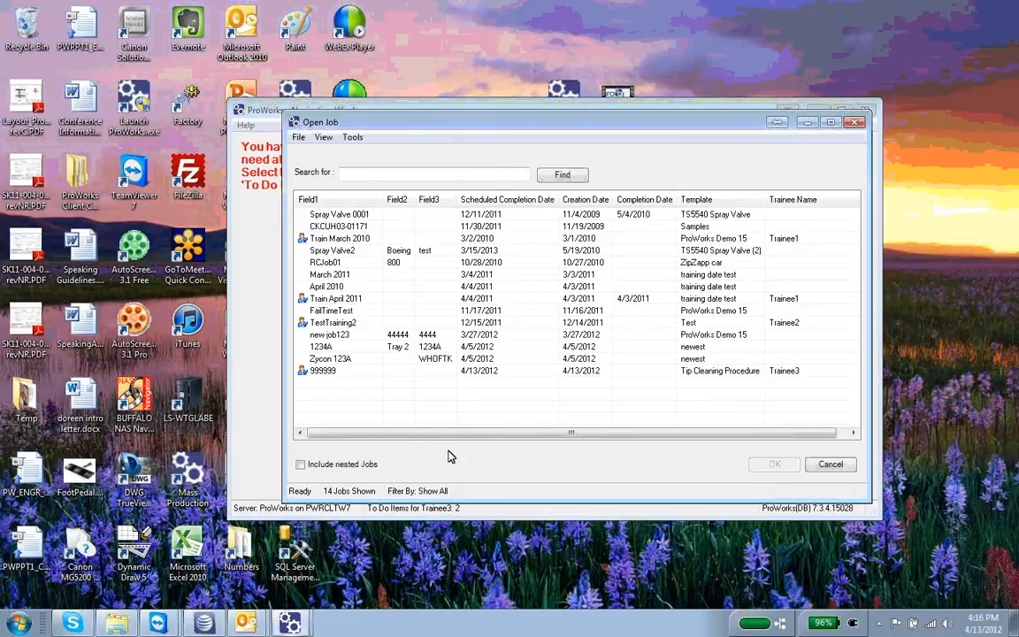
pyautogui.click(324, 371)
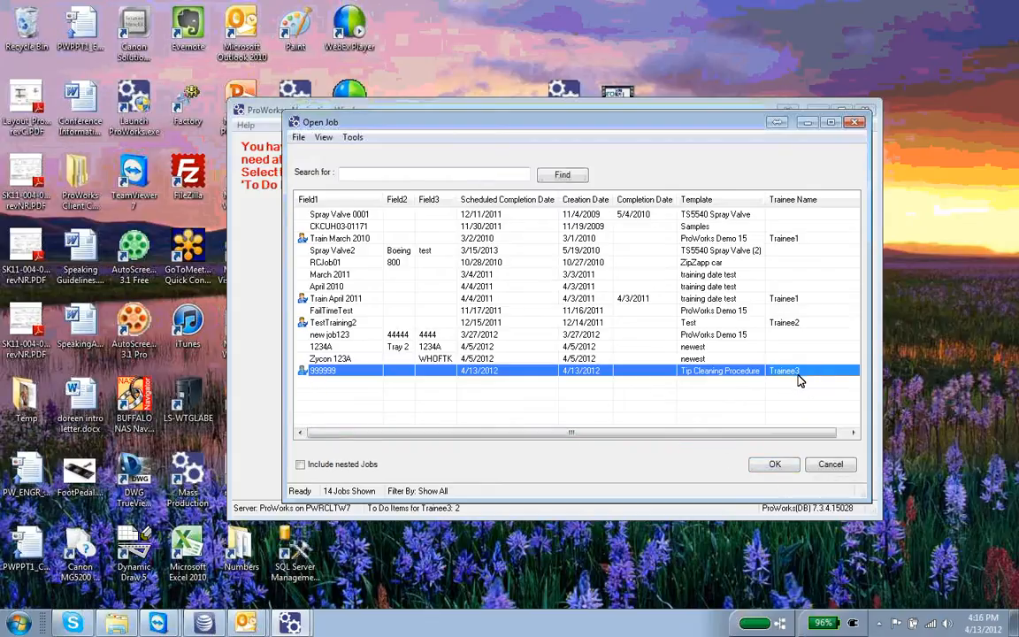
pyautogui.click(775, 466)
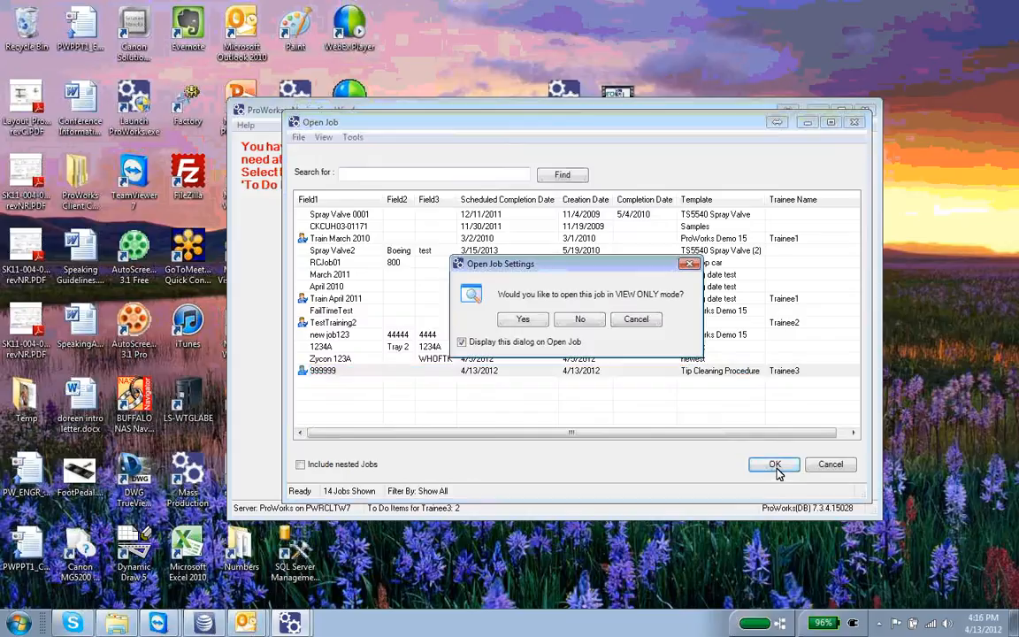
pyautogui.click(579, 319)
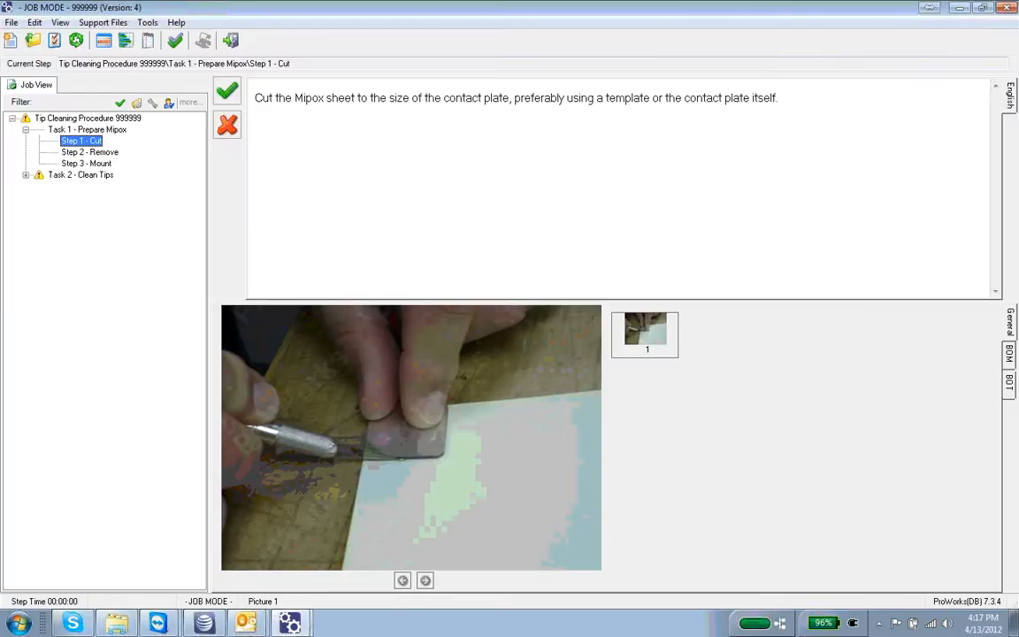
# Mark all three Prepare Mipox steps and the Place Contact Plate and Cycle 5X steps of Clean Tips as completed.
pyautogui.click(227, 92)
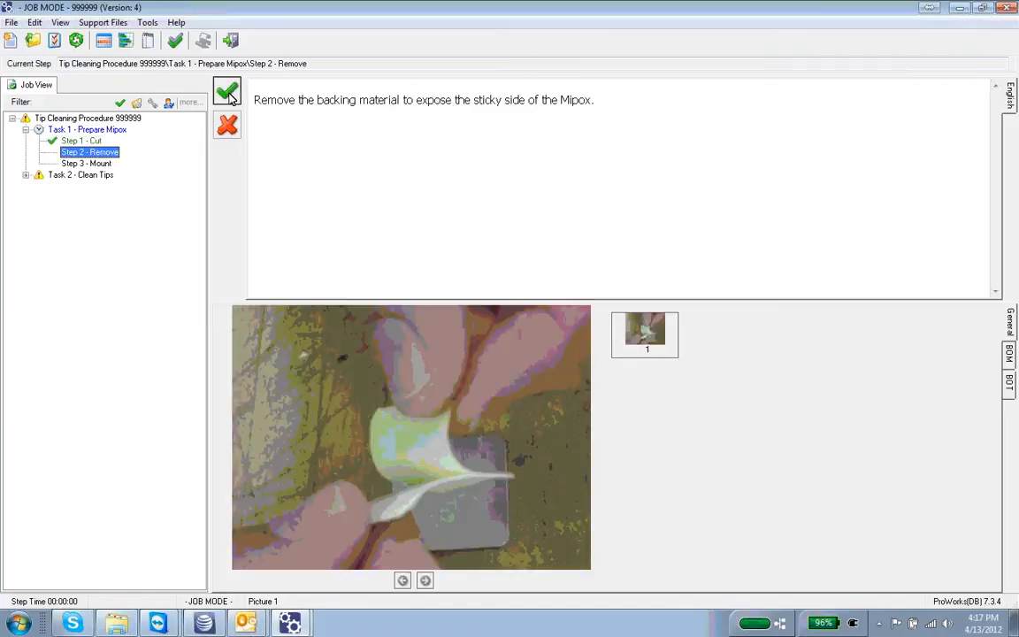
pyautogui.click(228, 93)
pyautogui.click(228, 96)
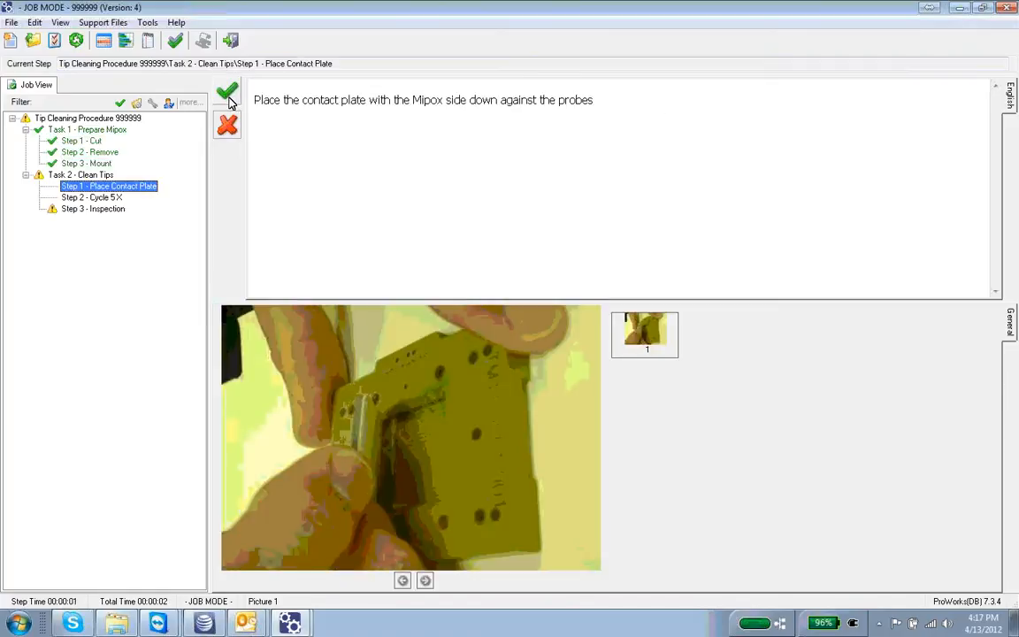
pyautogui.click(227, 94)
pyautogui.click(228, 95)
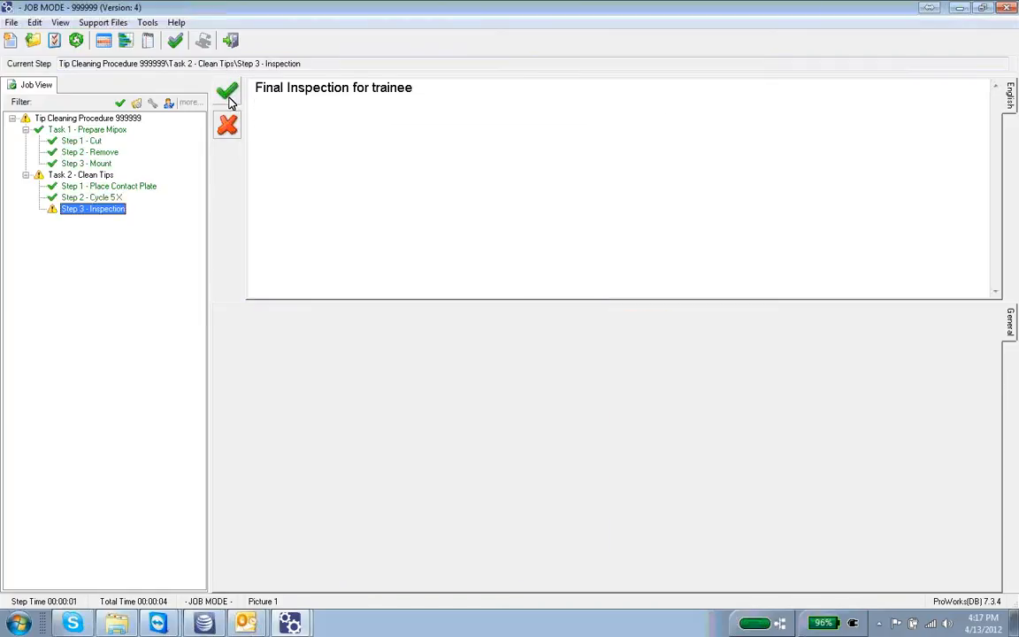
# Complete the Inspection key step by choosing the approving trainer and entering the trainer's password, and close the job.
pyautogui.click(228, 103)
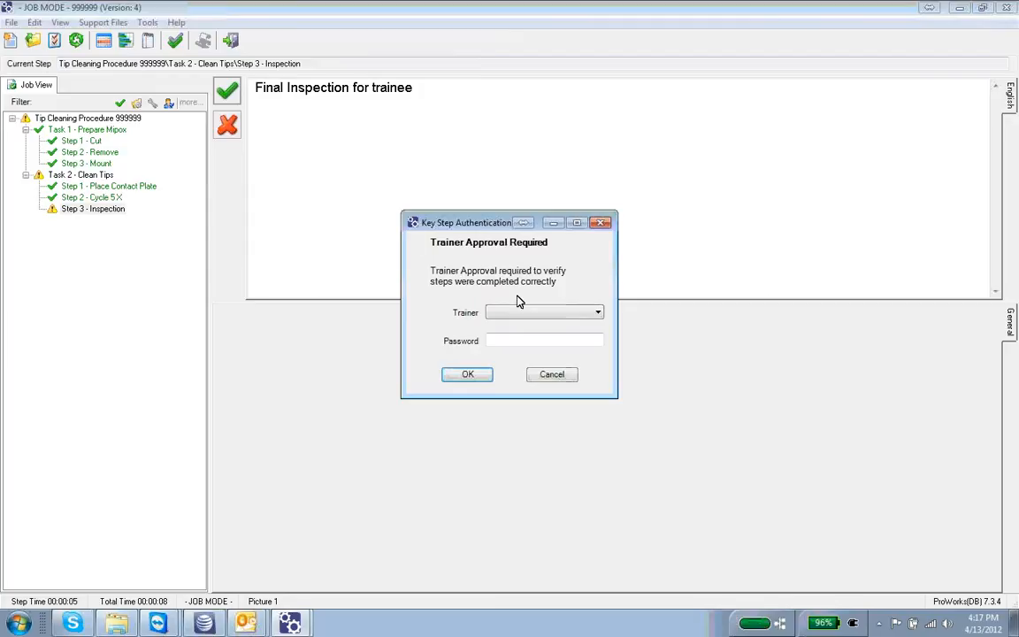
pyautogui.click(596, 316)
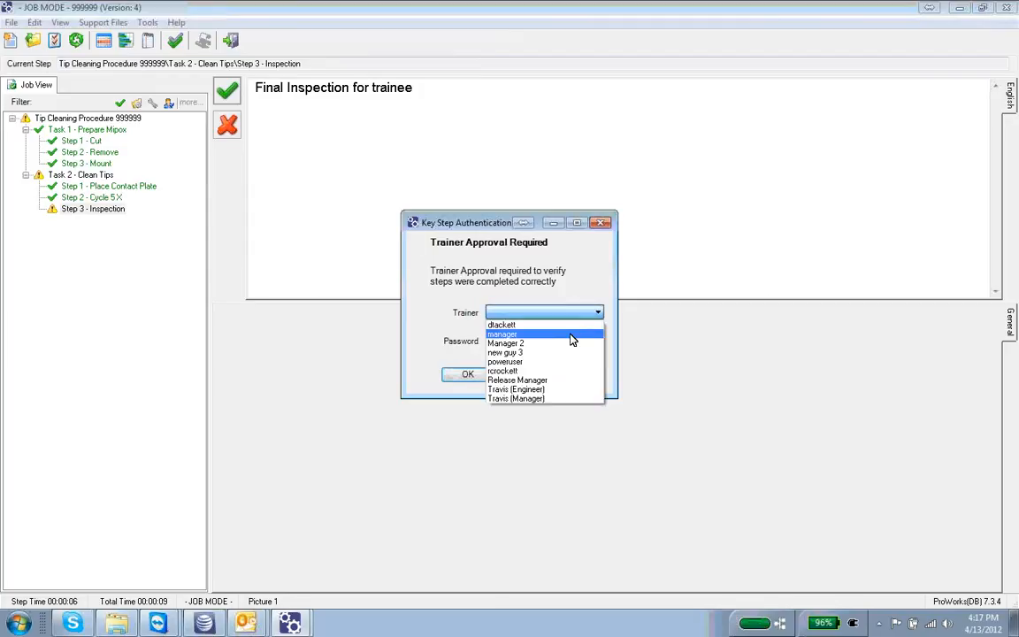
pyautogui.click(516, 324)
pyautogui.click(516, 340)
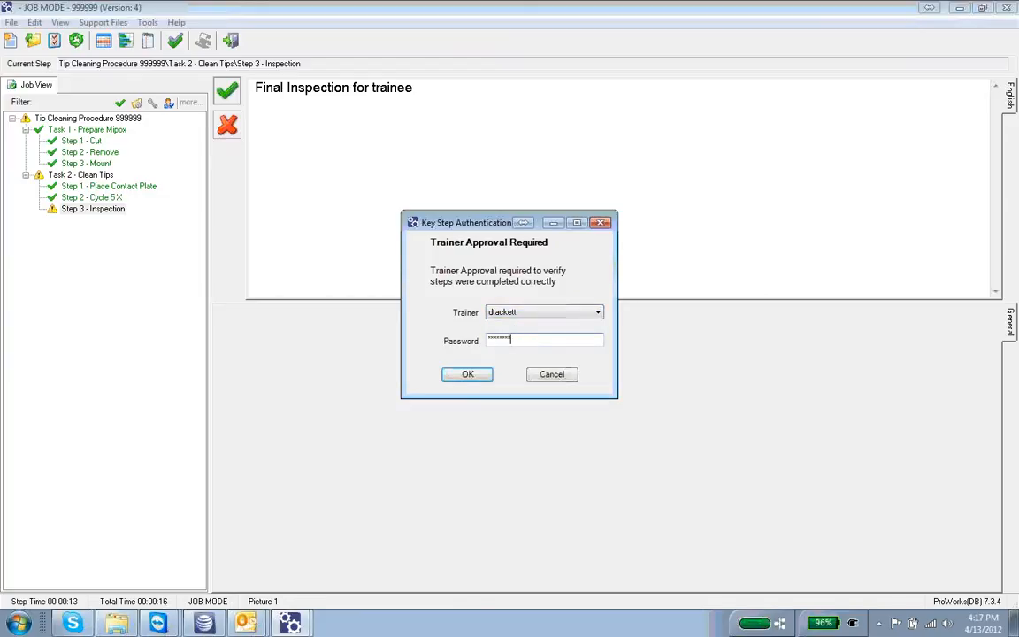
pyautogui.click(466, 375)
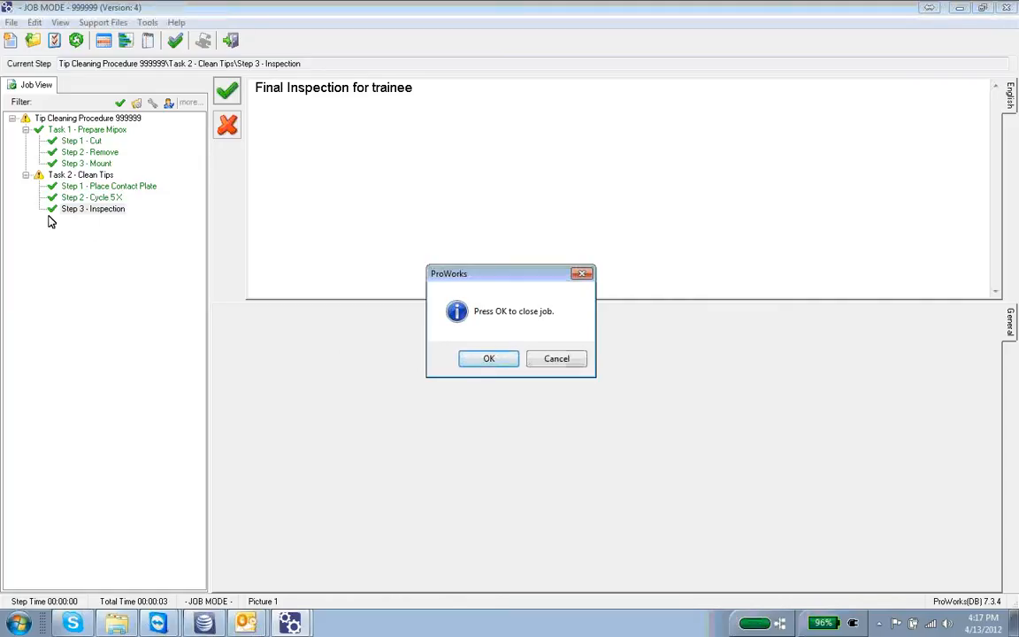
pyautogui.click(486, 360)
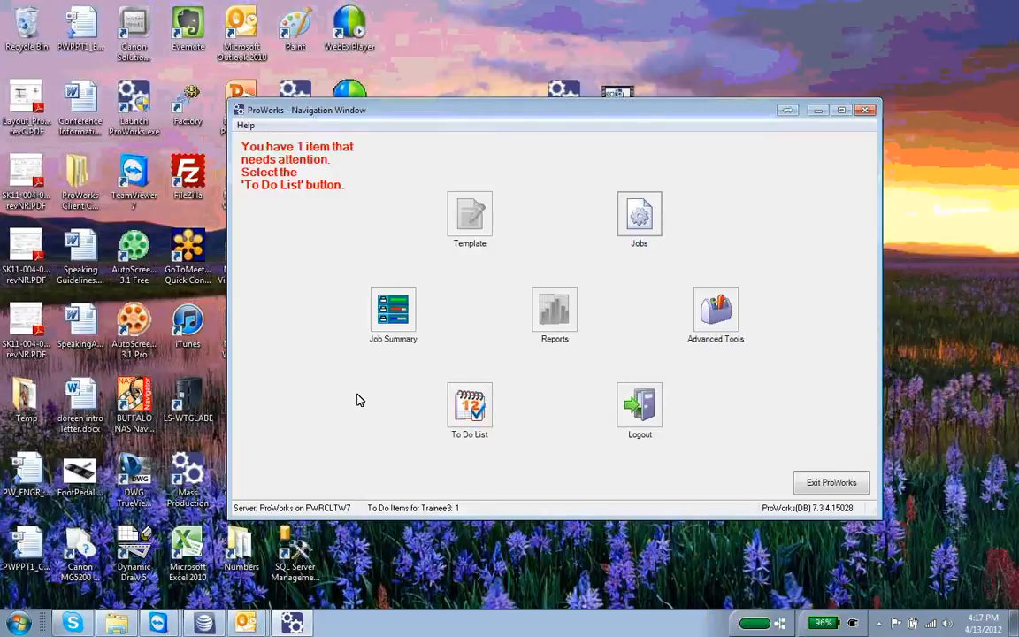
# Log out of the trainee account and log back in as the approving trainer with the account password.
pyautogui.click(706, 318)
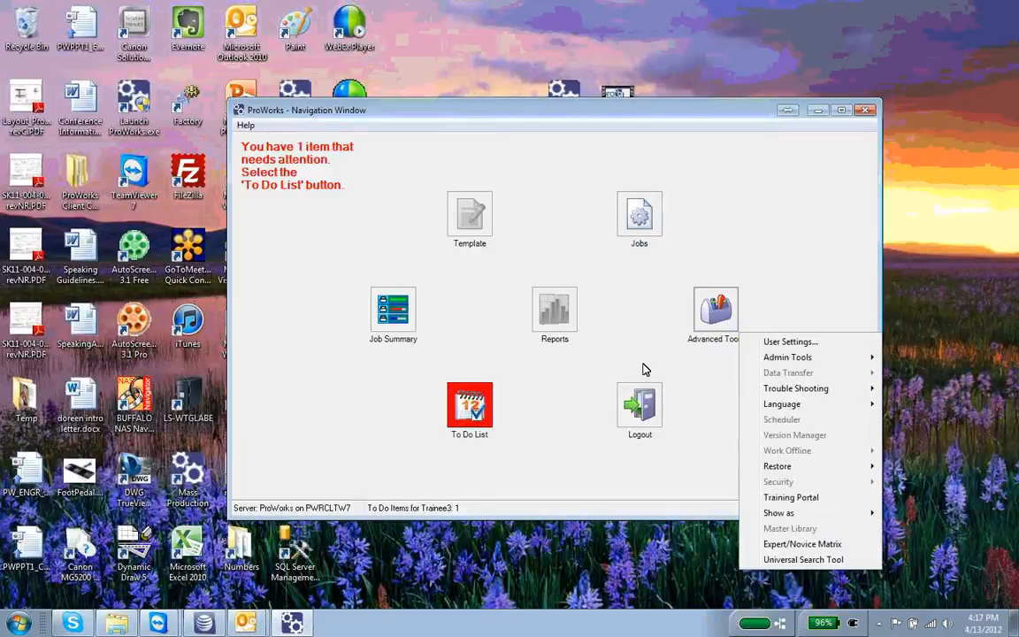
pyautogui.click(636, 405)
pyautogui.click(637, 405)
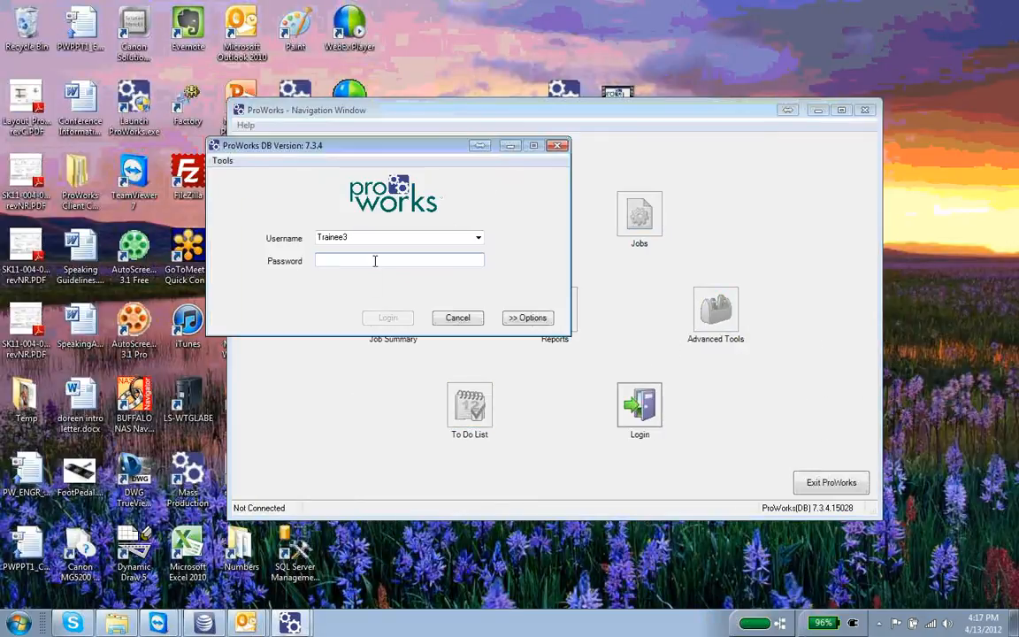
pyautogui.click(478, 238)
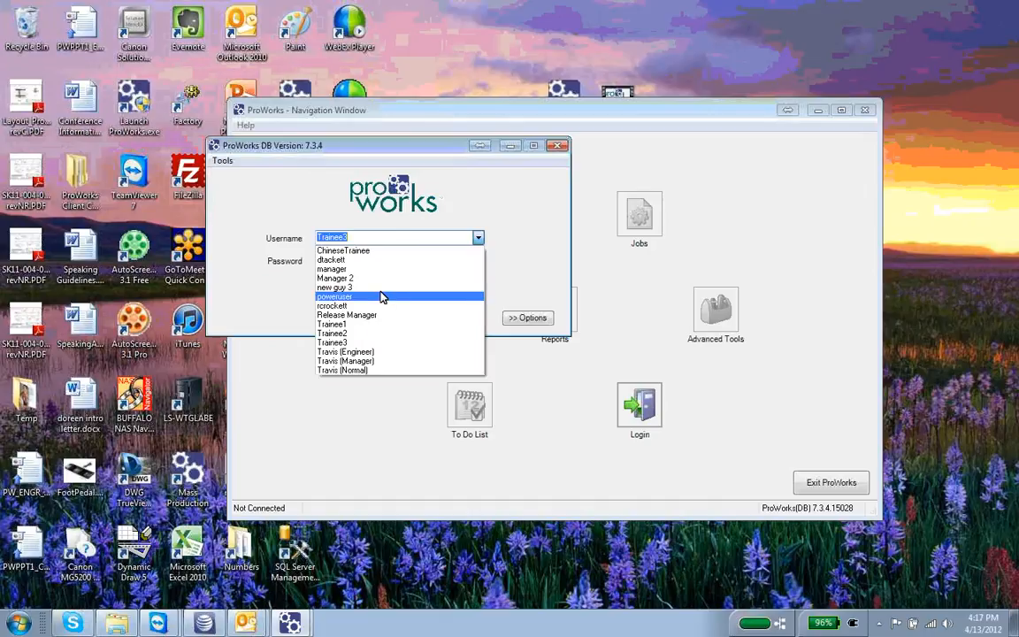
pyautogui.click(363, 259)
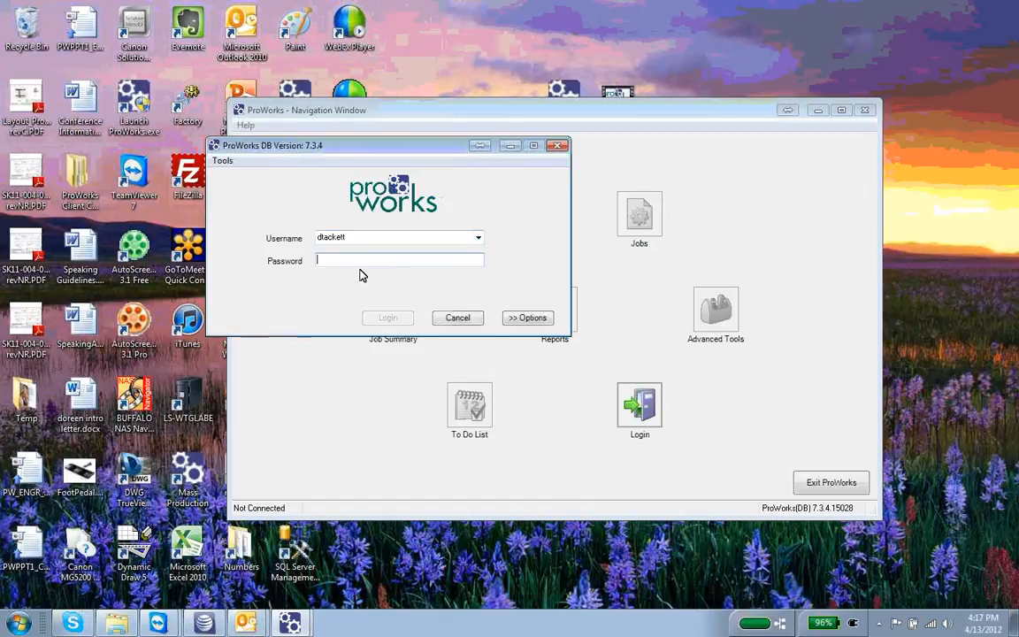
pyautogui.write('*')
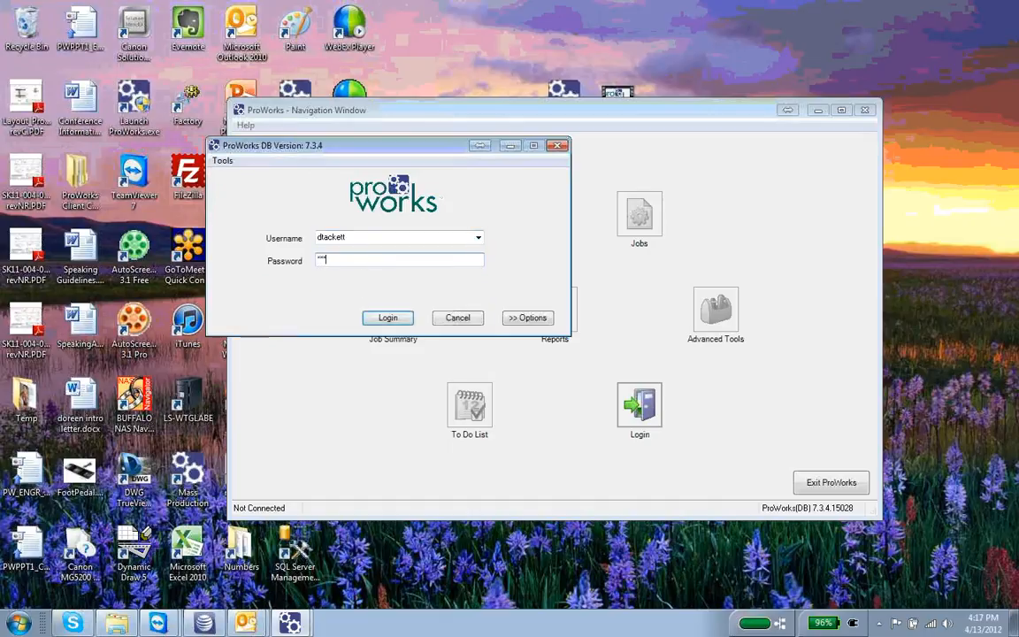
pyautogui.click(373, 317)
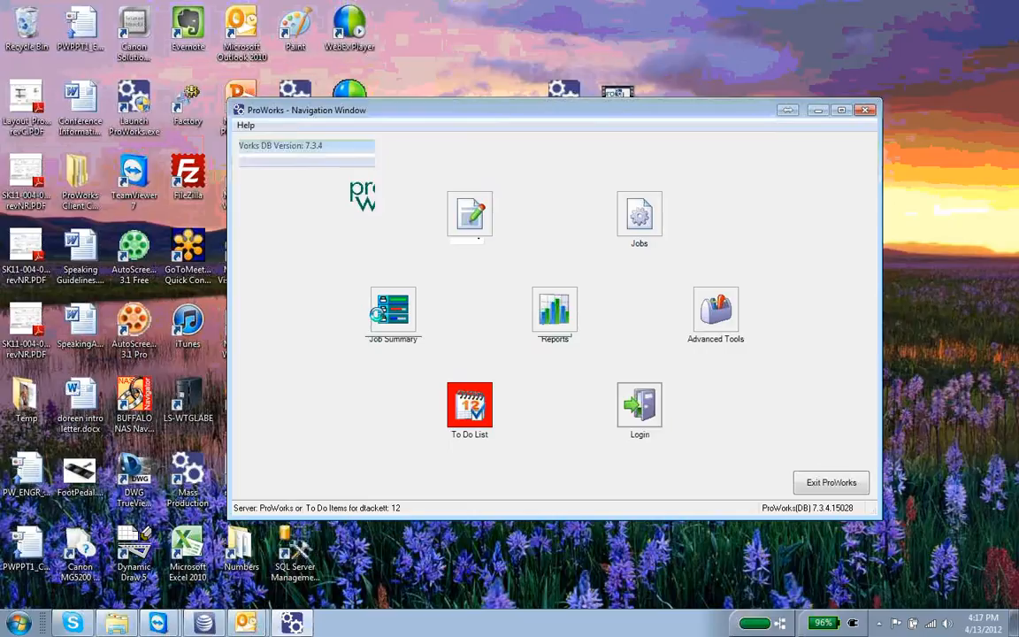
# Review the training status of all users across every template in the Training Portal, and close the portal.
pyautogui.click(715, 314)
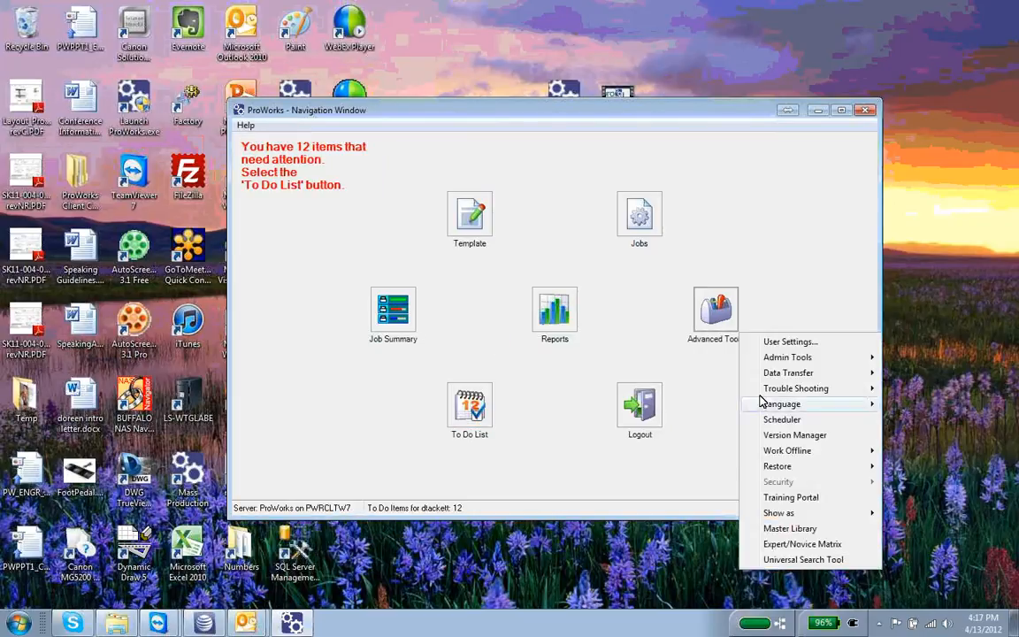
pyautogui.click(769, 497)
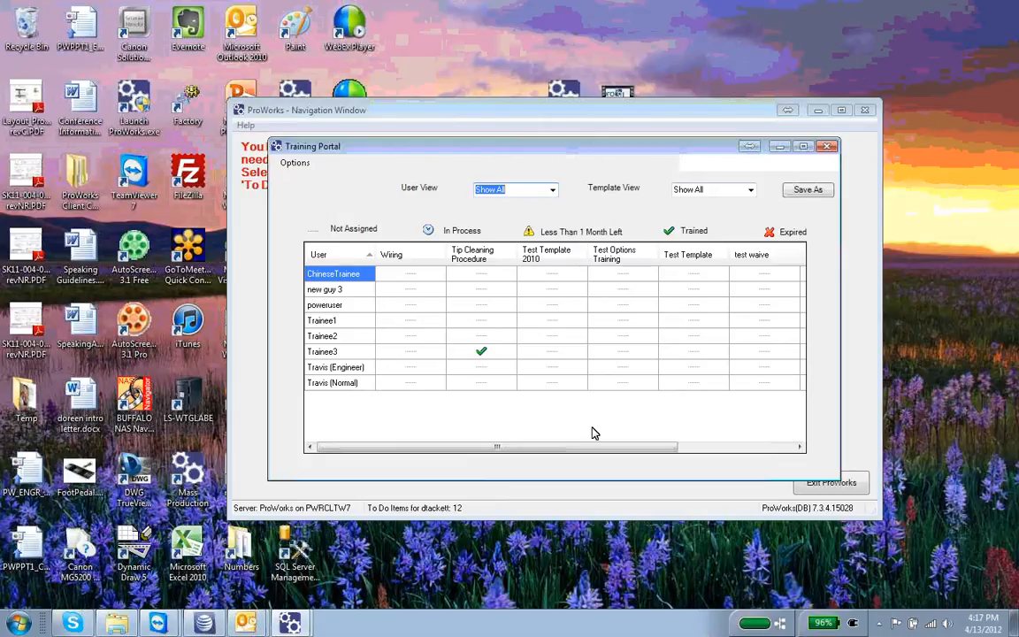
pyautogui.moveTo(592, 448); pyautogui.dragTo(745, 450)
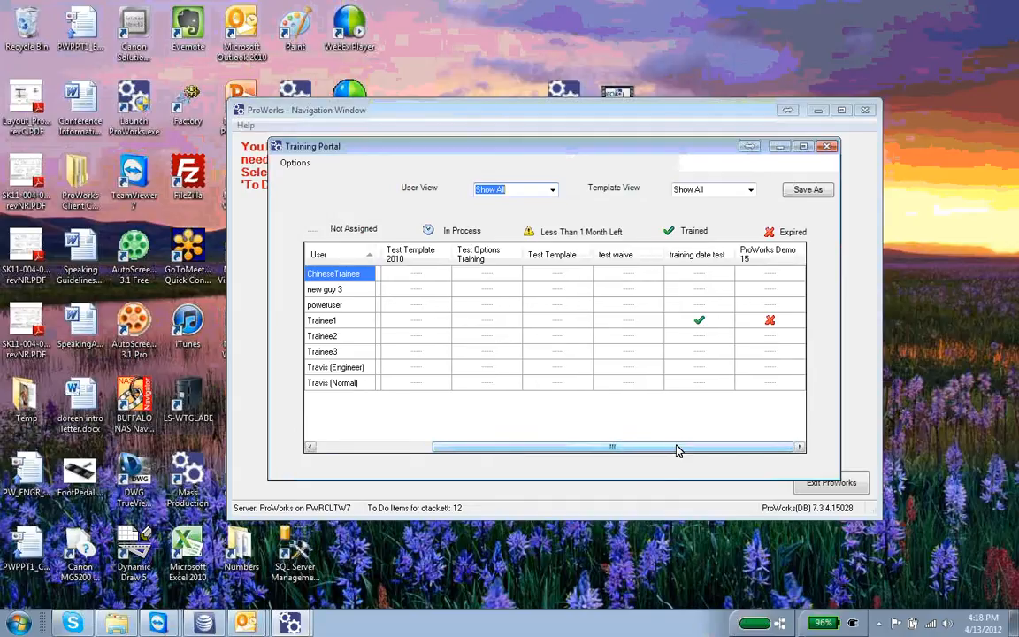
pyautogui.moveTo(675, 450); pyautogui.dragTo(561, 447)
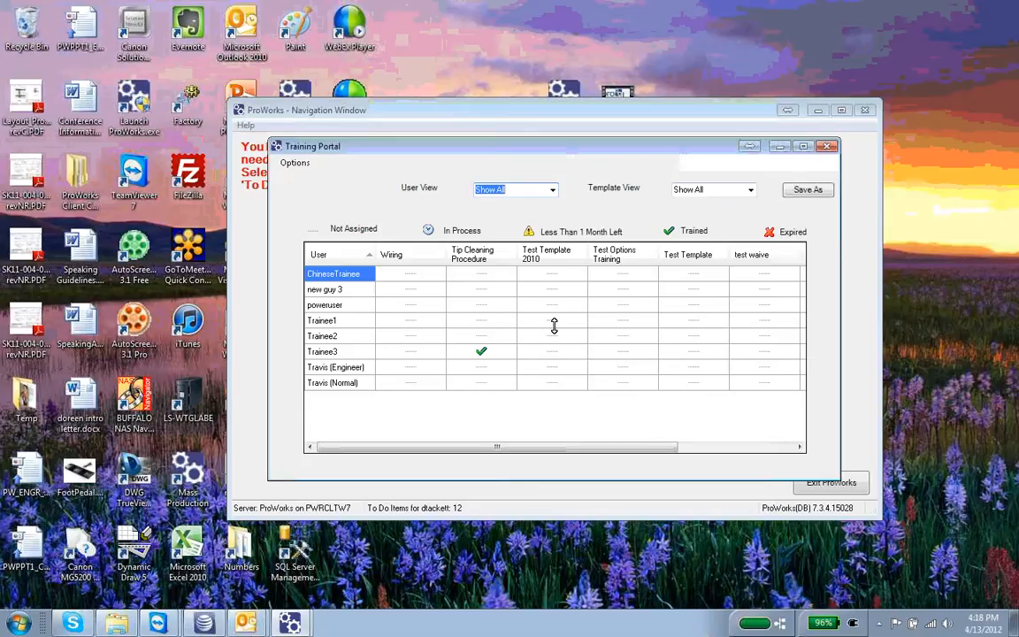
pyautogui.click(828, 147)
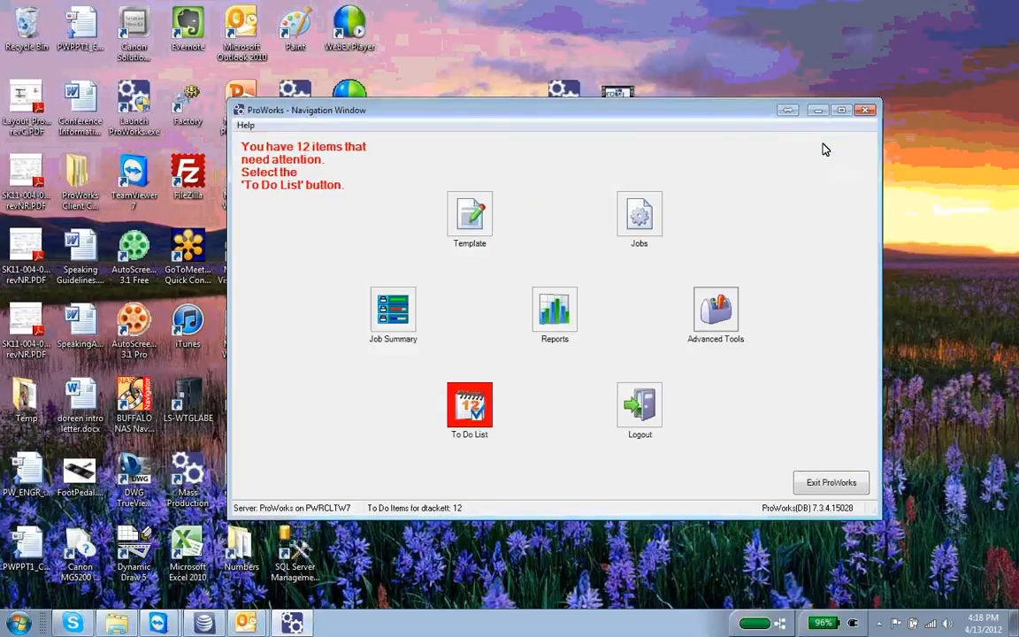
# Check Trainee3's training information for the Tip Cleaning Procedure in the Training Portal, and close the portal.
pyautogui.click(735, 334)
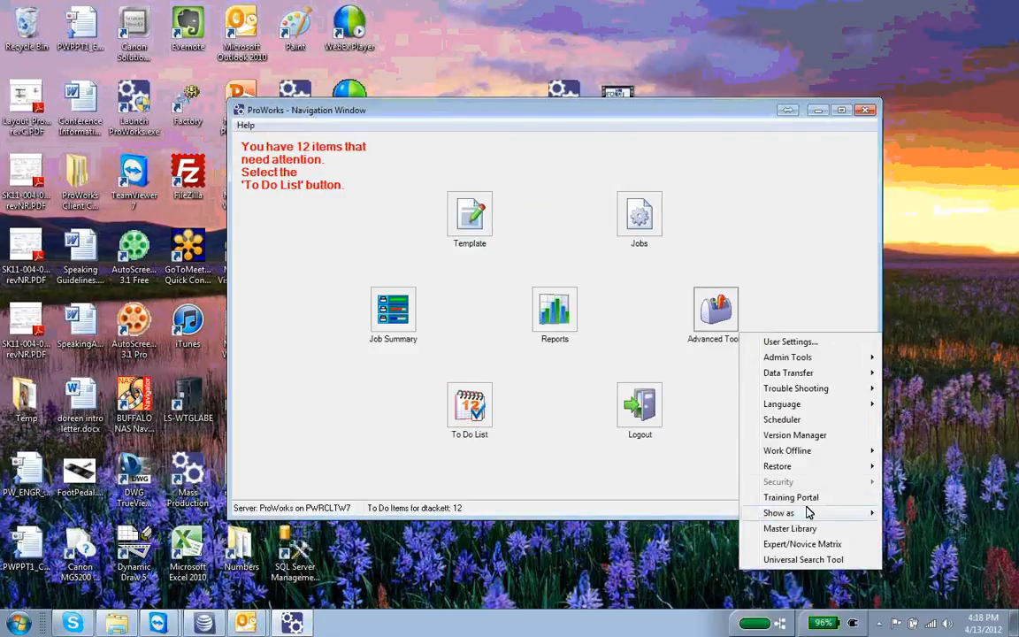
pyautogui.click(796, 497)
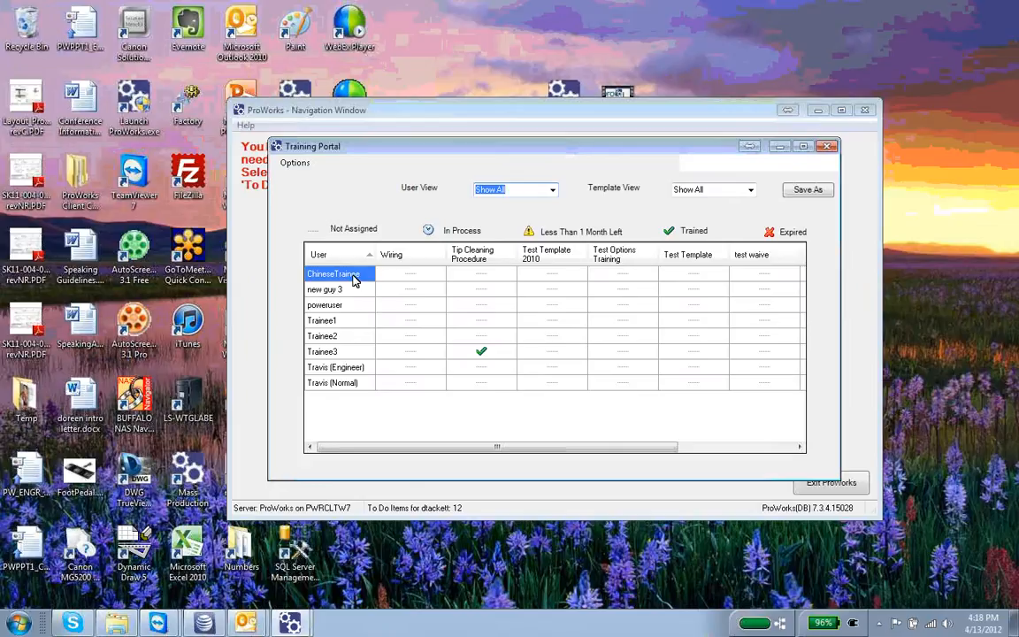
pyautogui.doubleClick(483, 351)
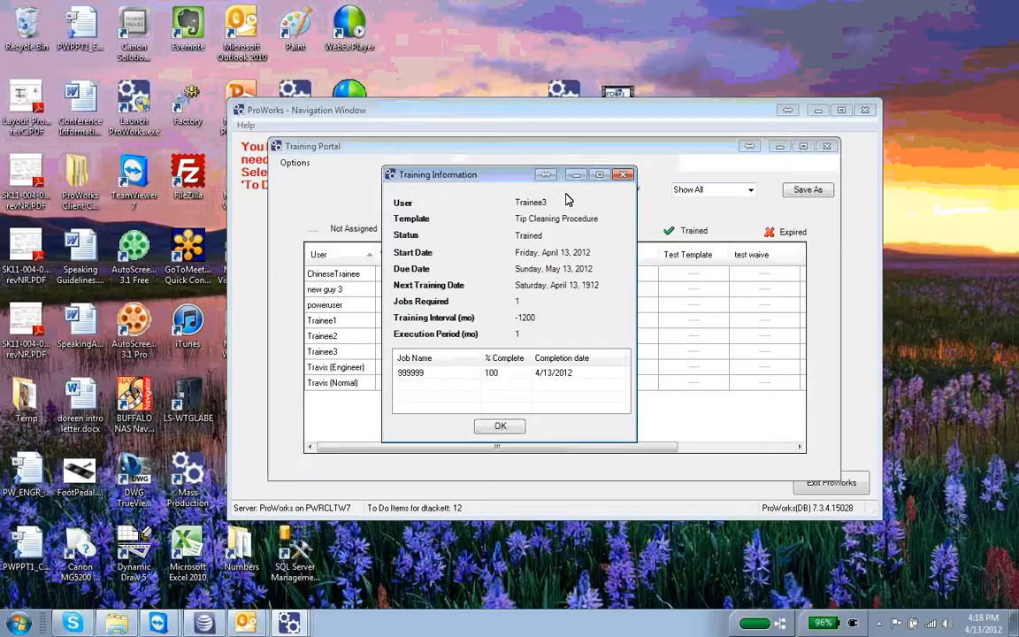
pyautogui.moveTo(477, 181); pyautogui.dragTo(473, 230)
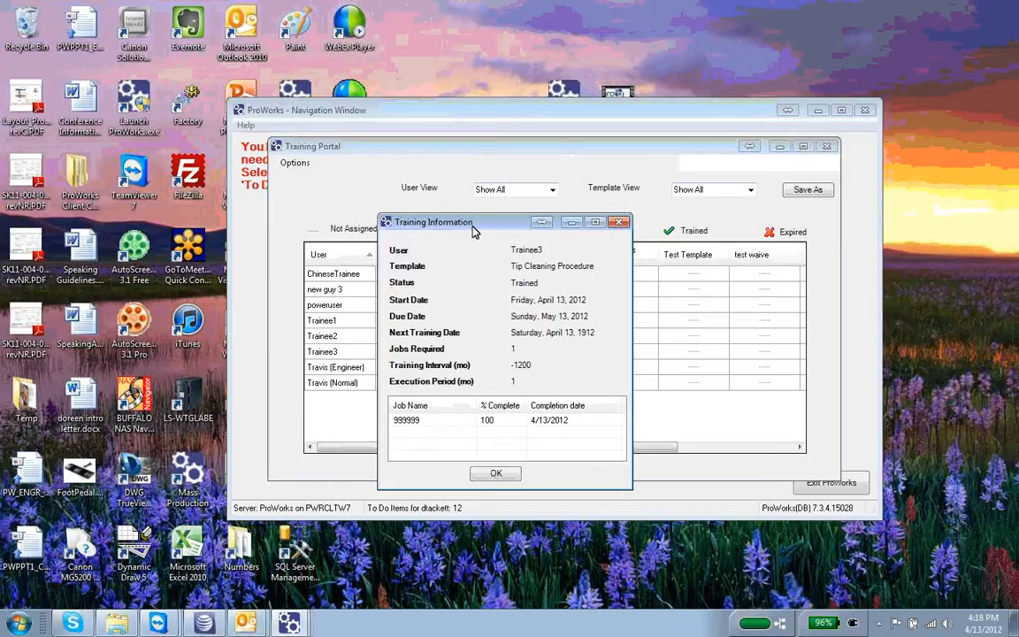
pyautogui.click(510, 474)
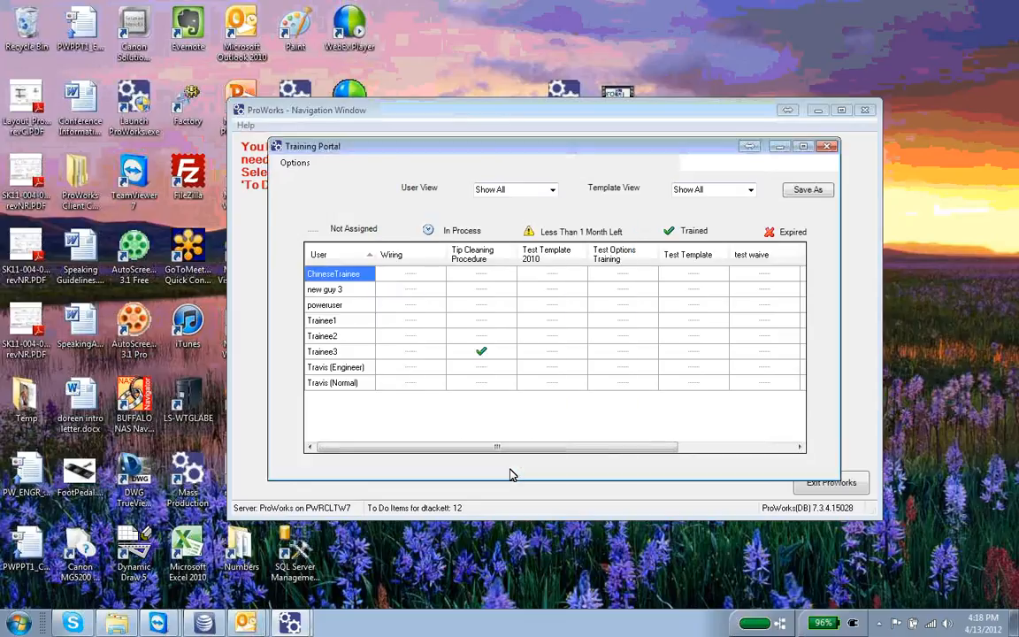
pyautogui.click(828, 146)
# Open the training setup in the template info of the Tip Cleaning Procedure template.
pyautogui.click(482, 226)
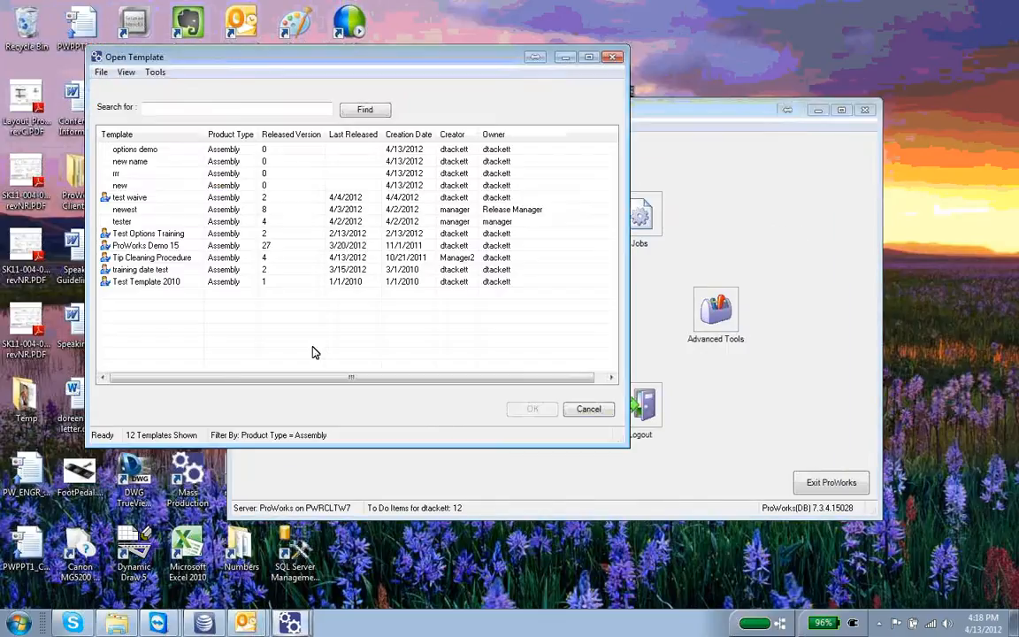
pyautogui.rightClick(138, 258)
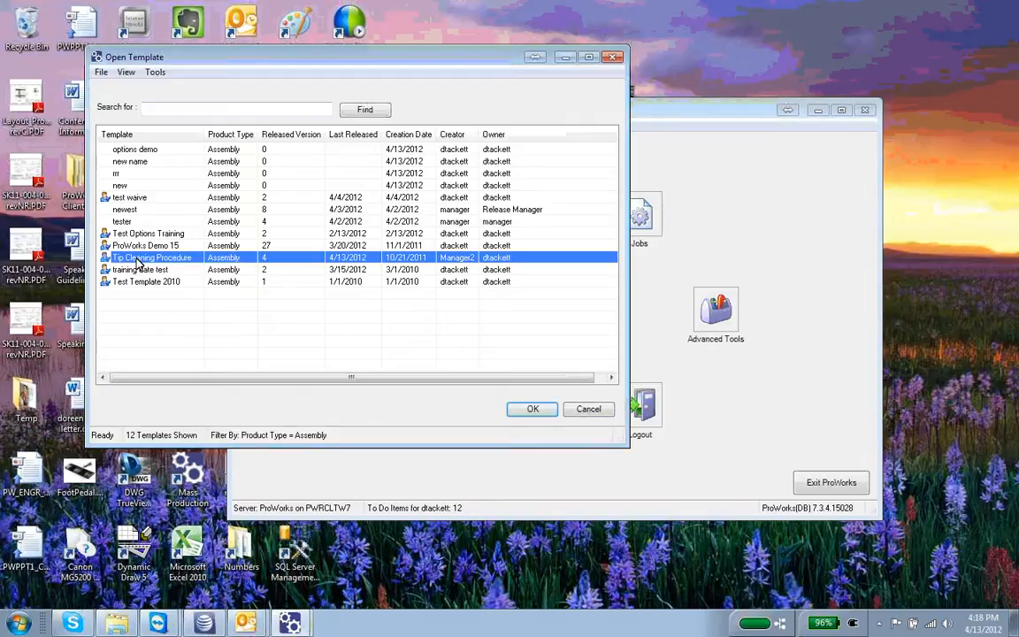
pyautogui.click(181, 321)
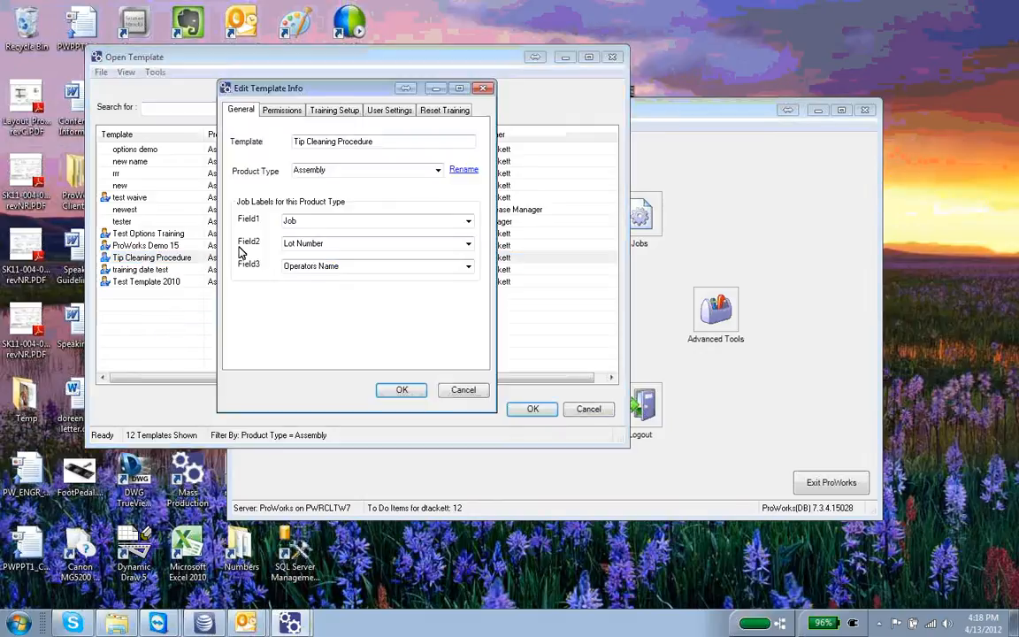
pyautogui.click(329, 108)
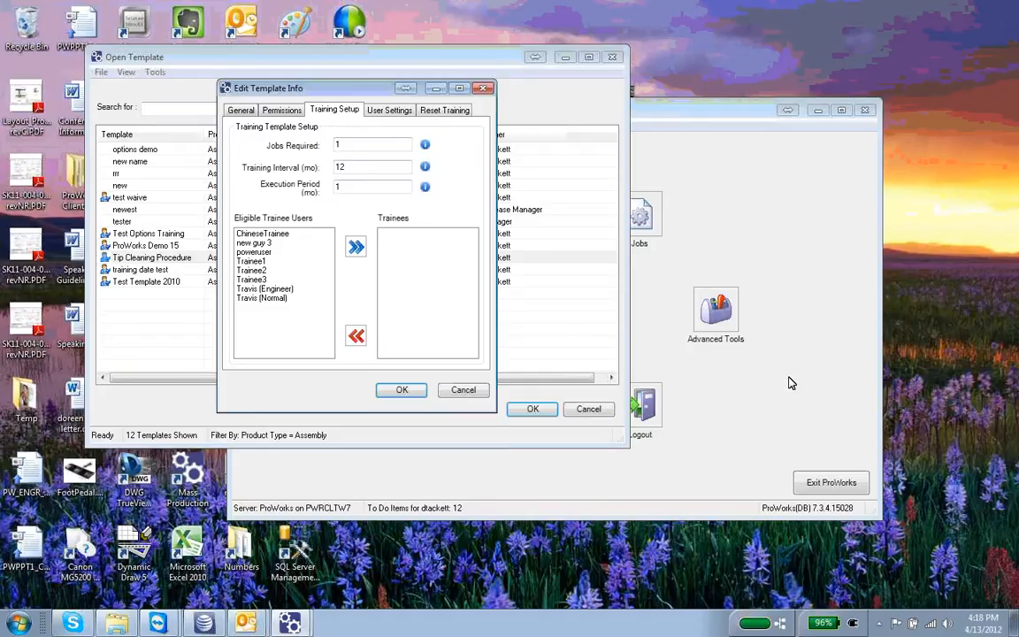
# Assign Trainee1, Trainee2 and Trainee3 as trainees of the Tip Cleaning Procedure template.
pyautogui.click(240, 261)
pyautogui.click(356, 247)
pyautogui.click(271, 262)
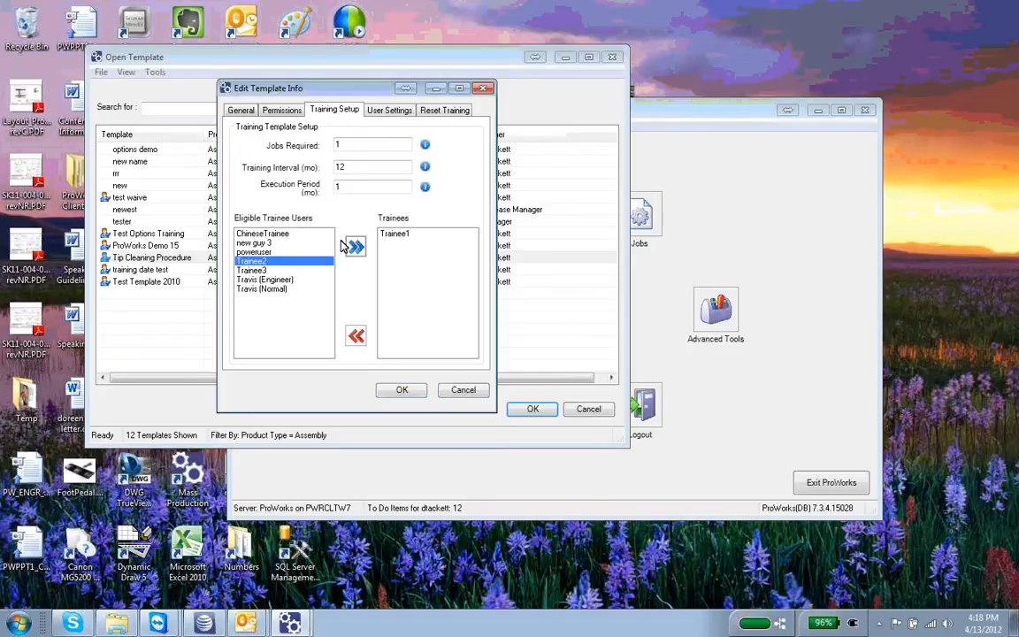
pyautogui.click(353, 246)
pyautogui.click(355, 246)
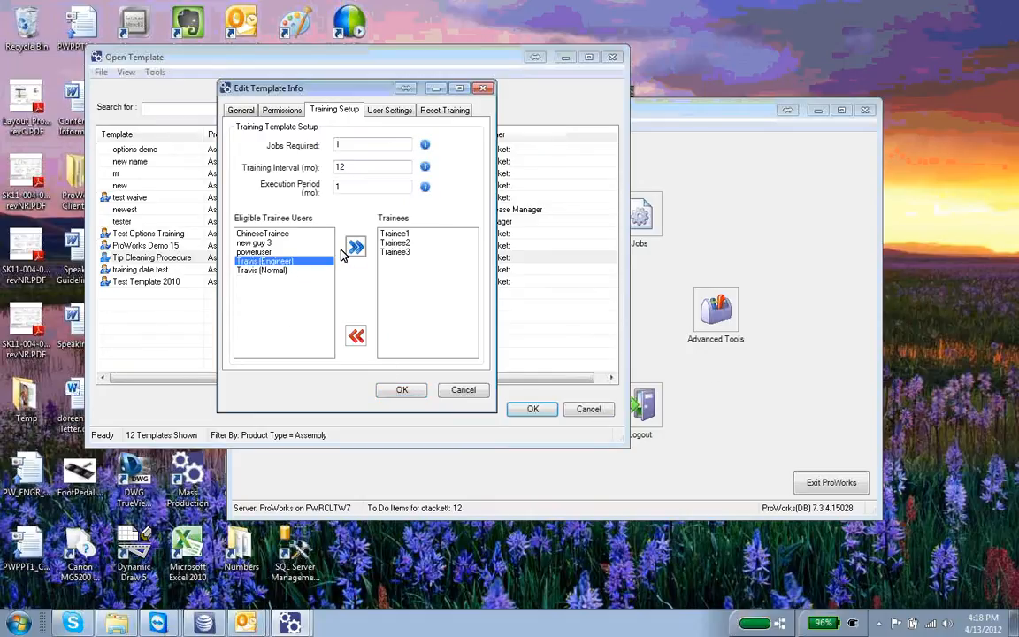
# Review the template's user-specific settings and training reset options, save the template info, and close the template list.
pyautogui.click(347, 144)
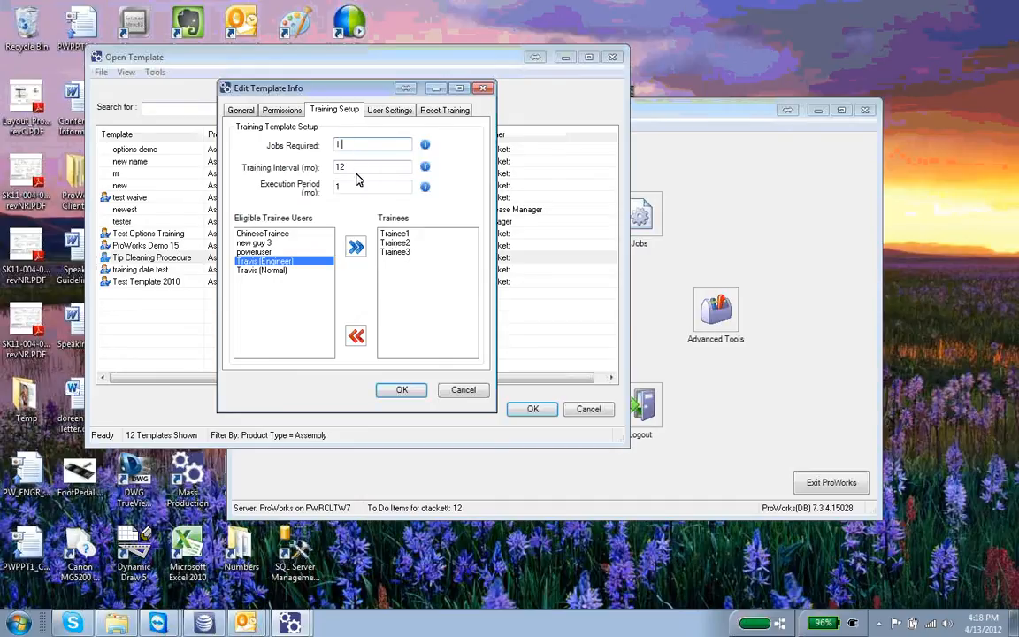
pyautogui.click(369, 110)
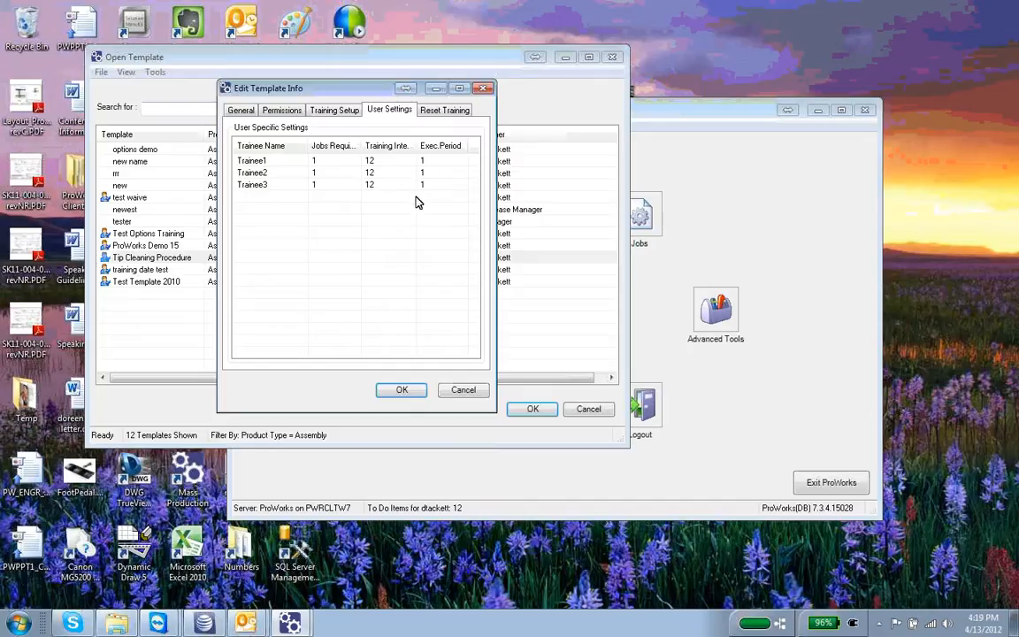
pyautogui.click(448, 110)
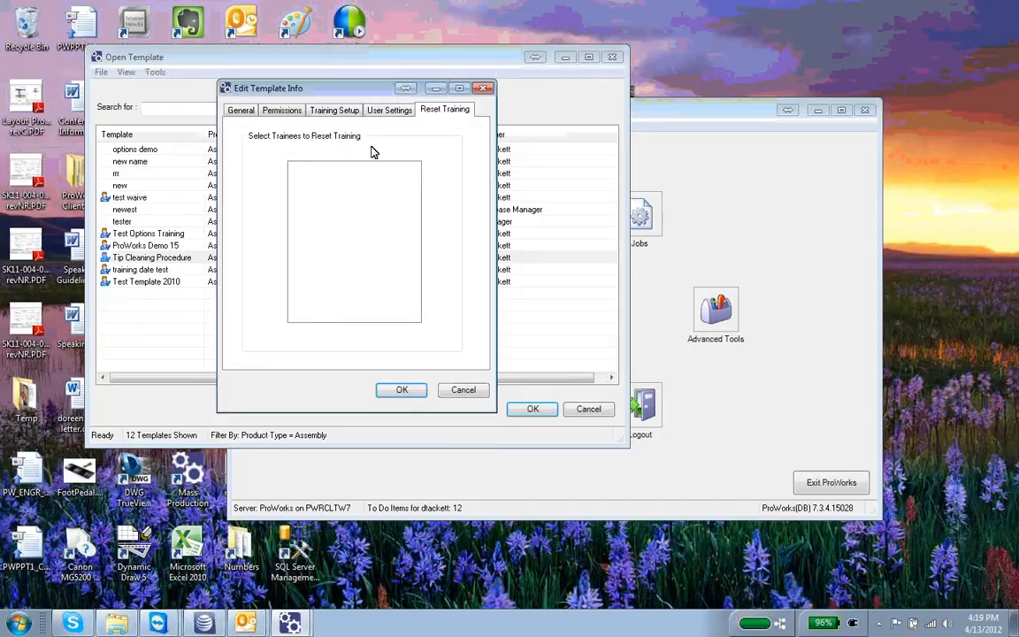
pyautogui.click(320, 110)
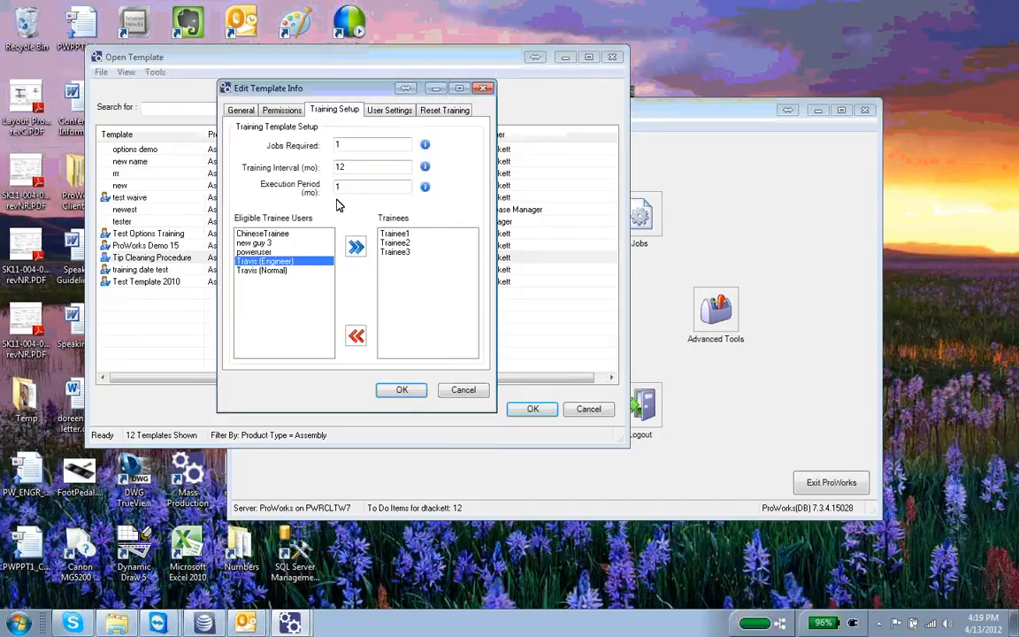
pyautogui.click(403, 391)
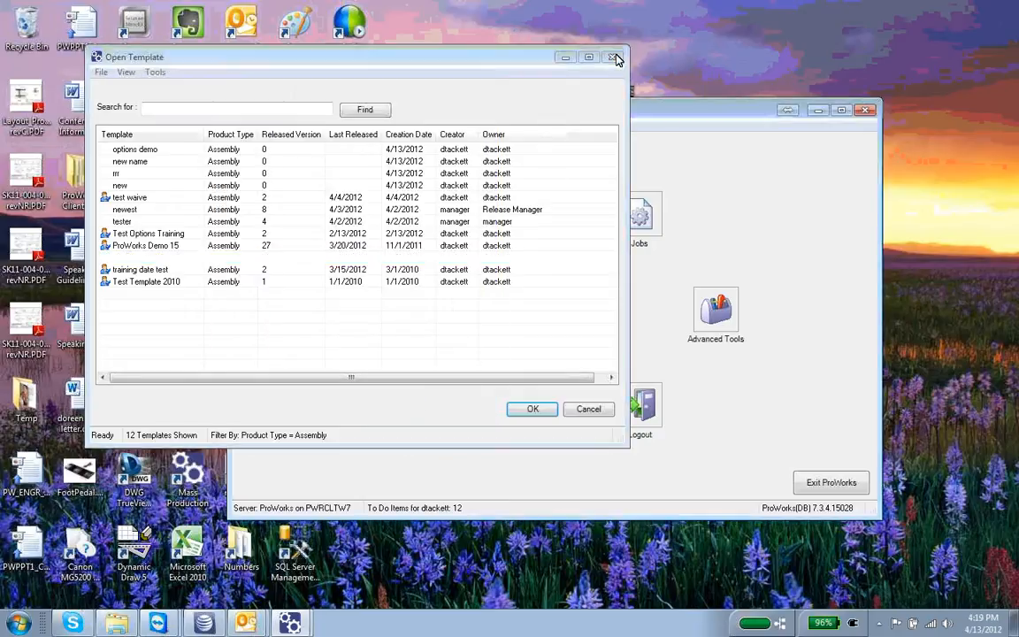
pyautogui.click(612, 57)
# Open the Training Portal, view the options for saving the training matrix as a spreadsheet, and cancel the export.
pyautogui.click(718, 314)
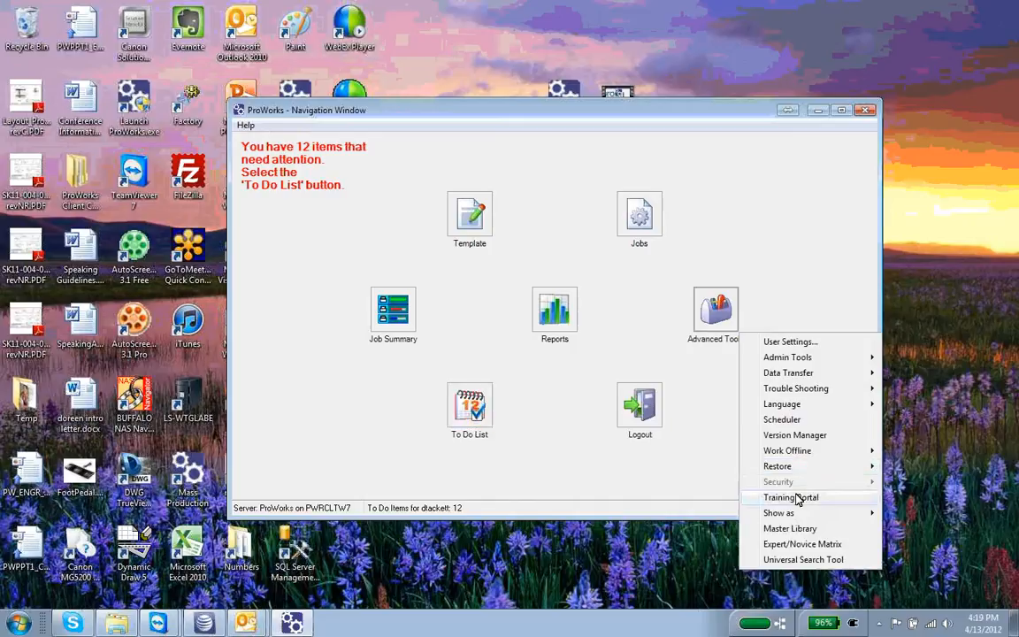
pyautogui.click(794, 497)
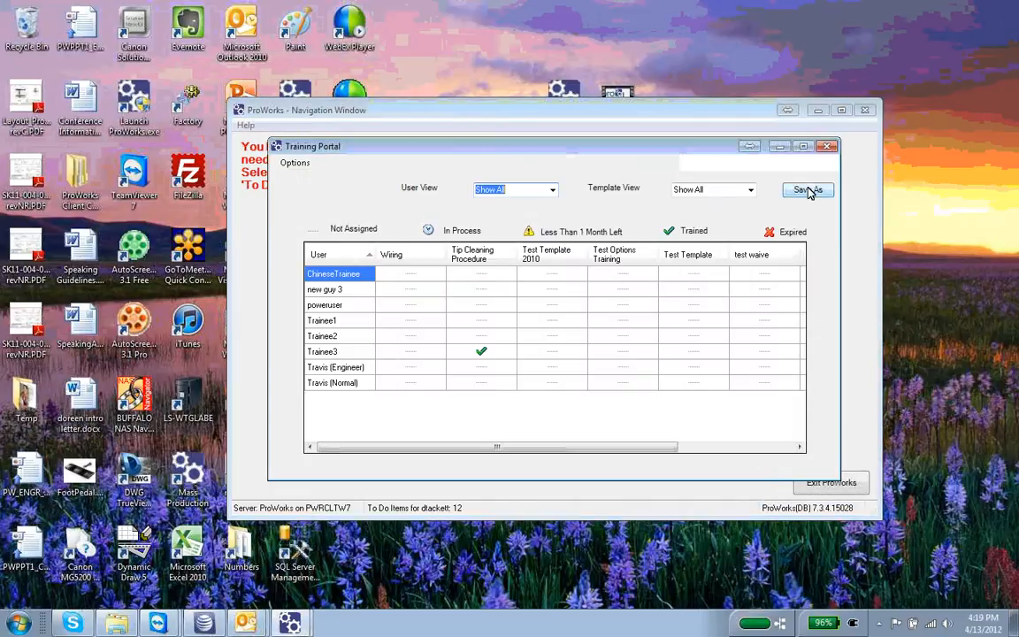
pyautogui.click(807, 190)
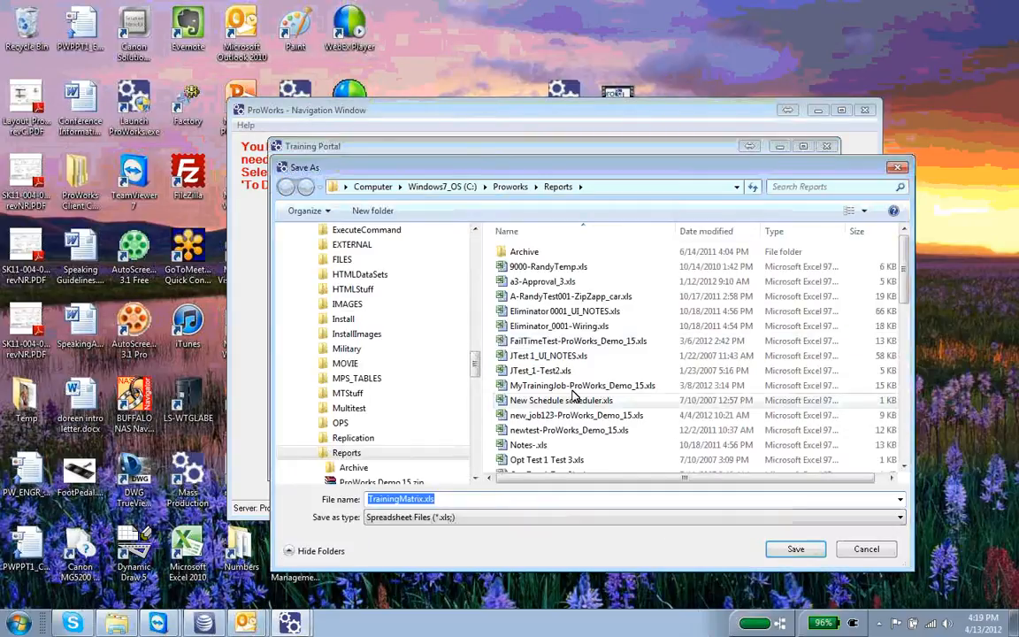
pyautogui.click(856, 551)
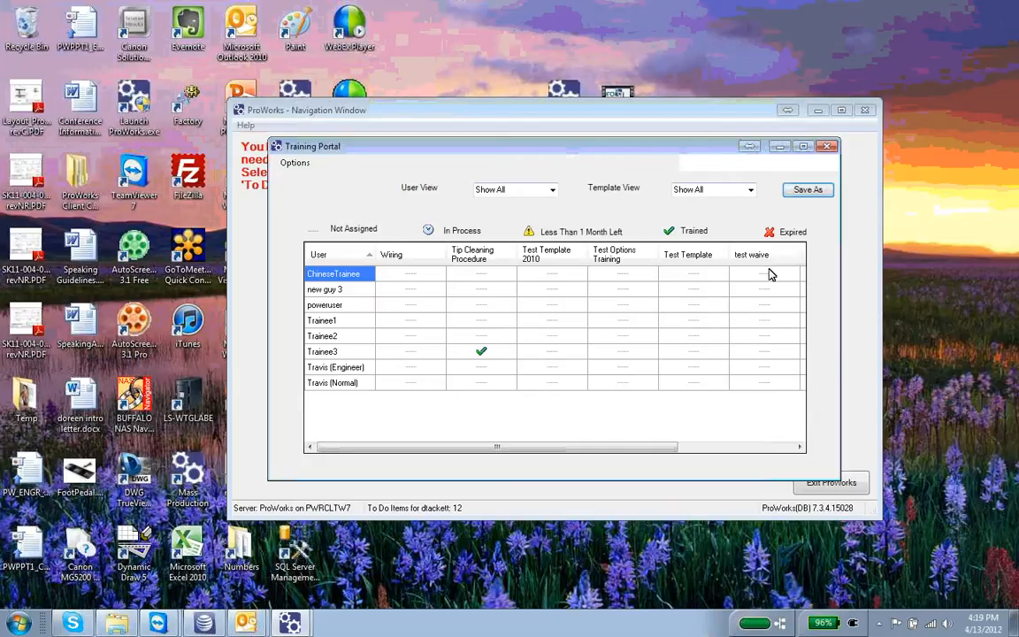
# Check the user view filter in the Training Portal, and close the portal.
pyautogui.click(552, 194)
pyautogui.click(550, 194)
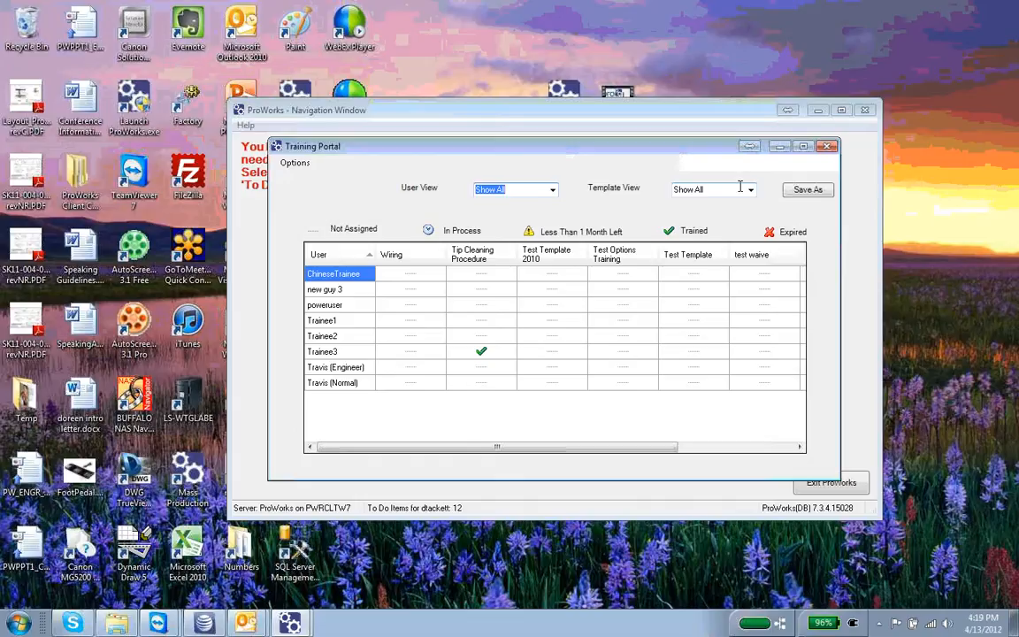
pyautogui.click(826, 146)
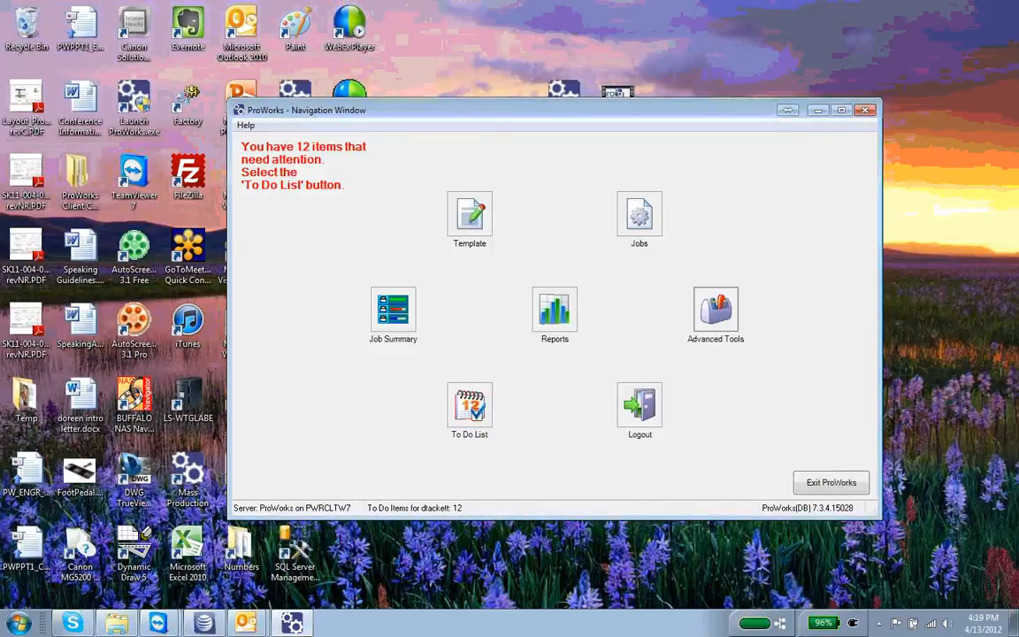